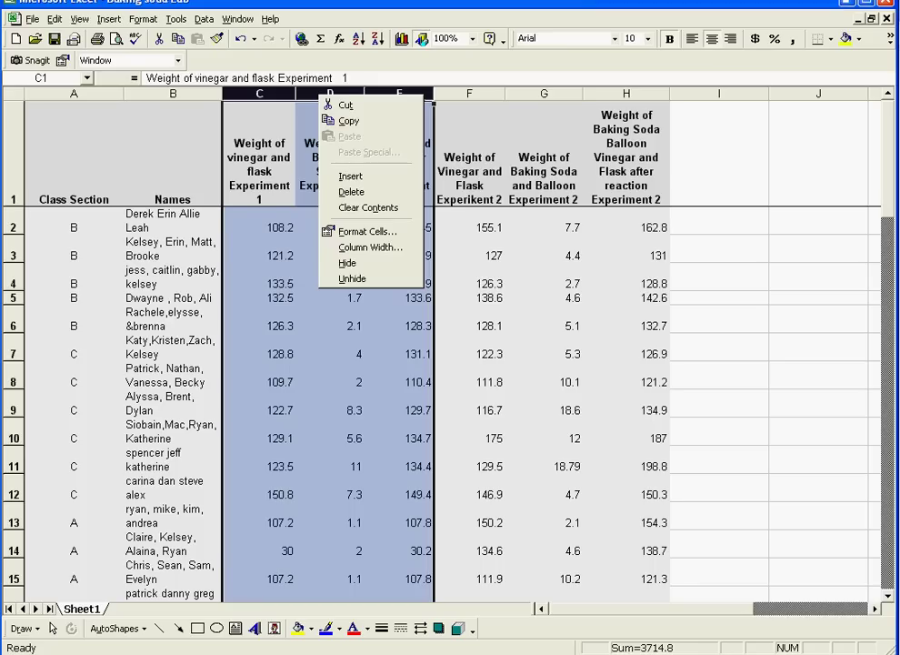
Shade the three Experiment 1 weight columns, C to E, light orange
left_click(366, 231)
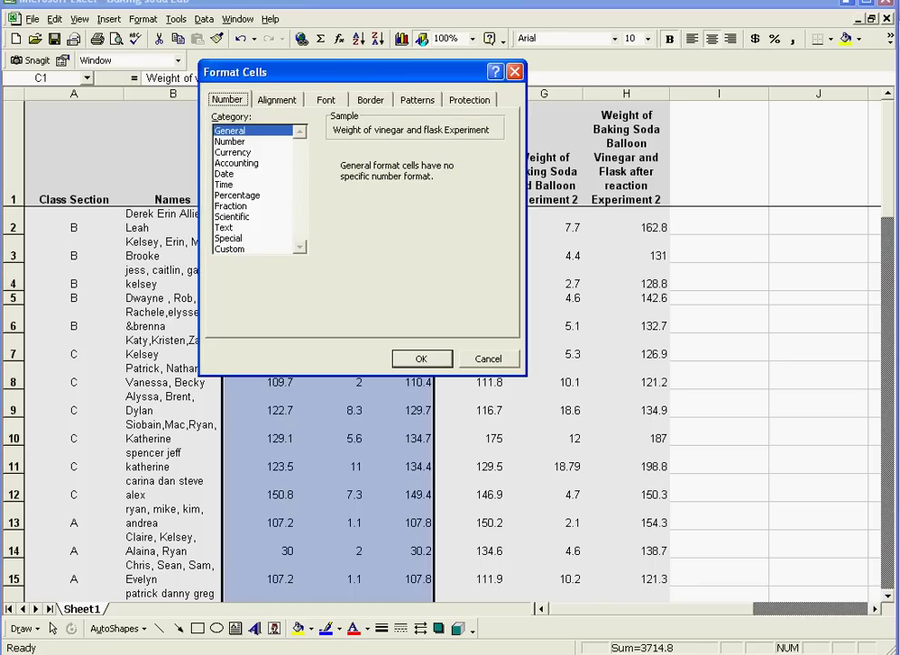
left_click(417, 100)
left_click(240, 229)
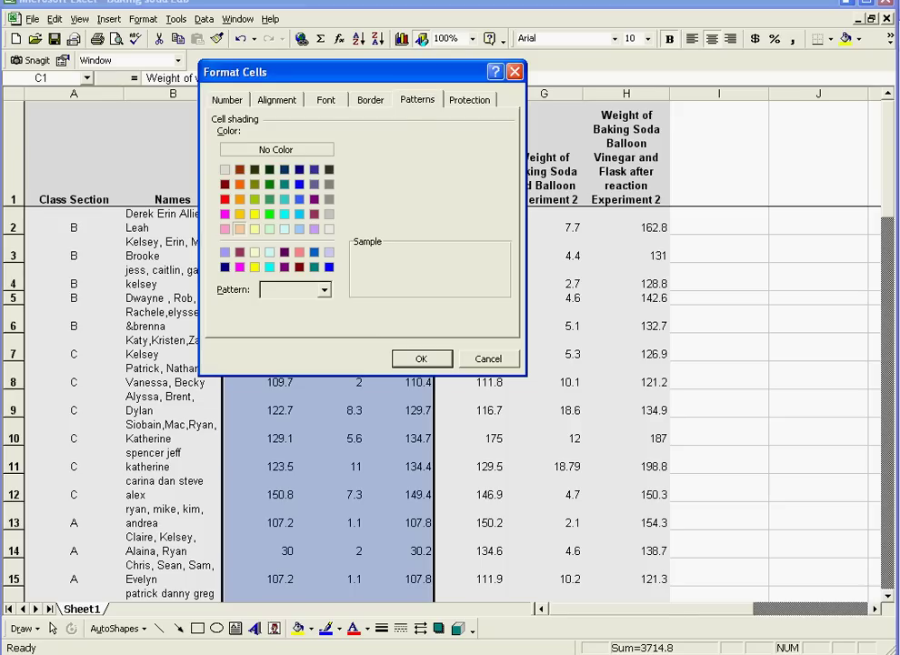
left_click(422, 358)
left_click(470, 349)
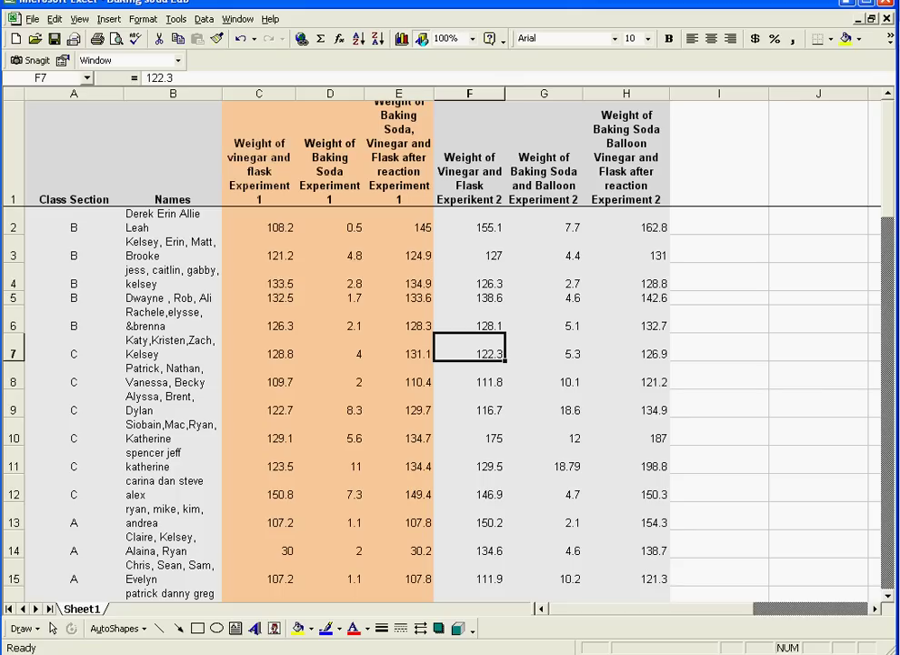
Shade the three Experiment 2 weight columns, F to H, light yellow and widen column C slightly
left_click_drag(469, 93, 626, 93)
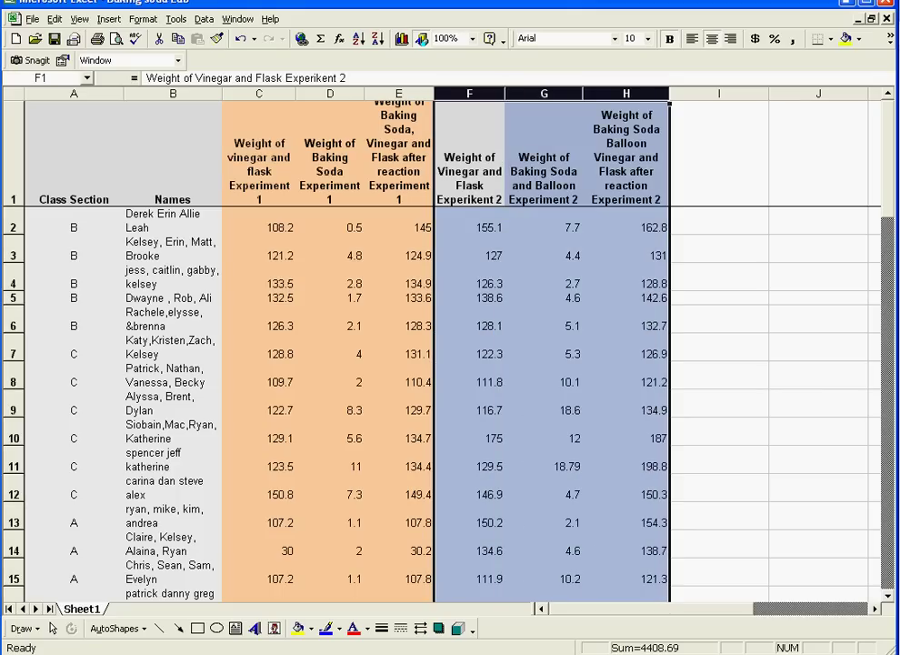
right_click(561, 95)
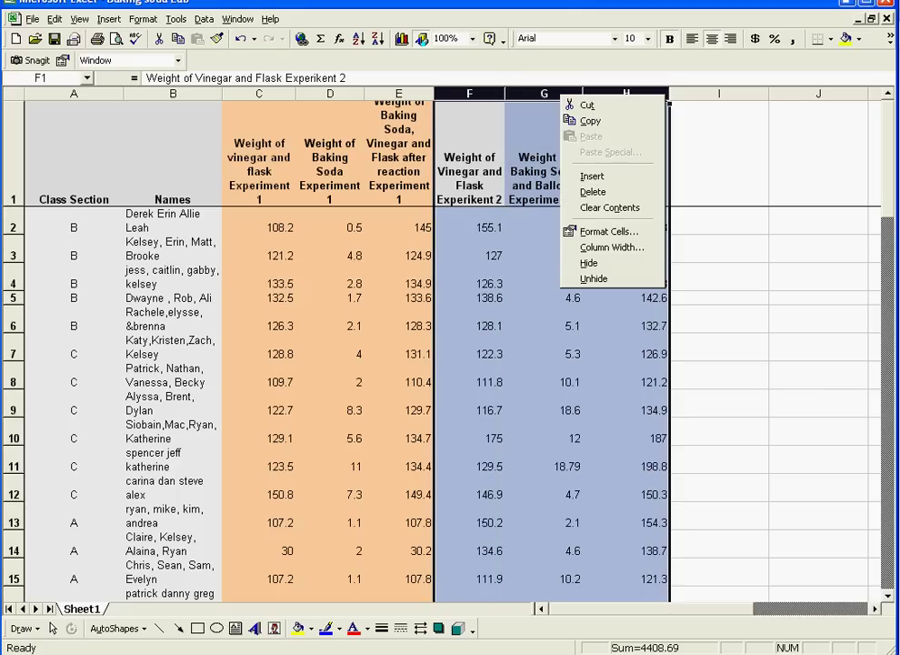
left_click(611, 231)
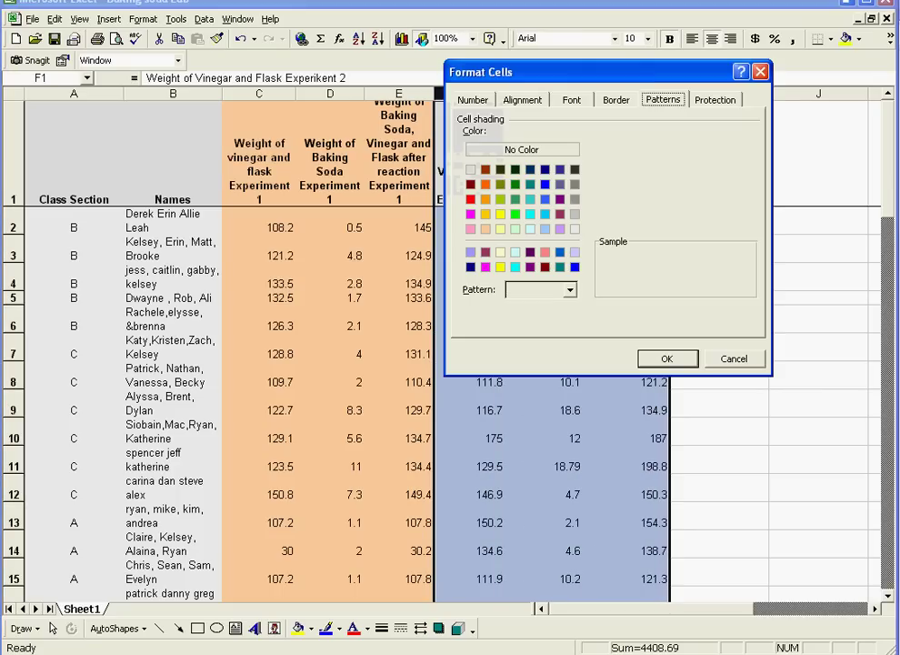
left_click(500, 230)
key("Return")
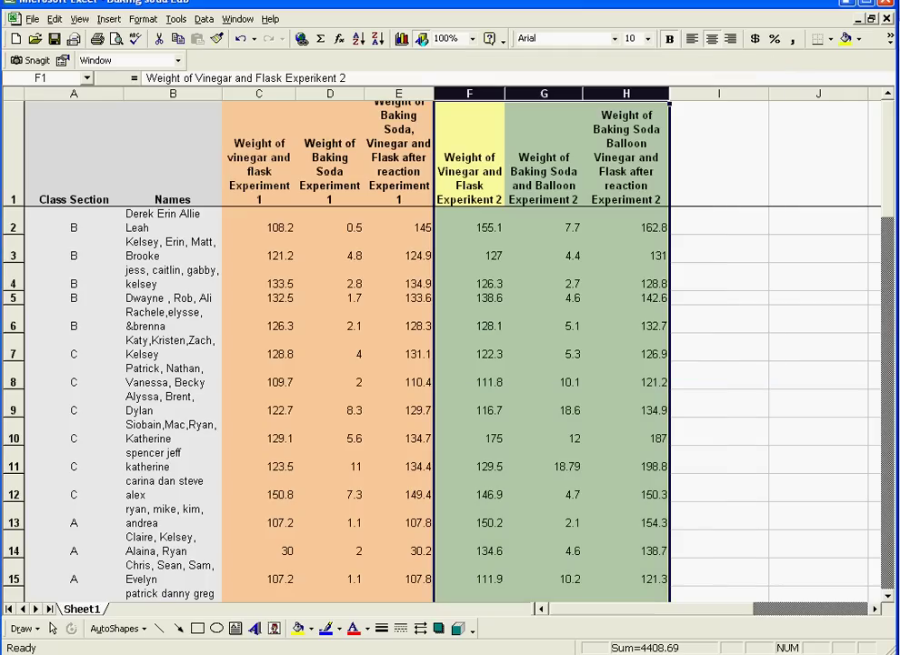
left_click(470, 405)
left_click_drag(295, 94, 298, 94)
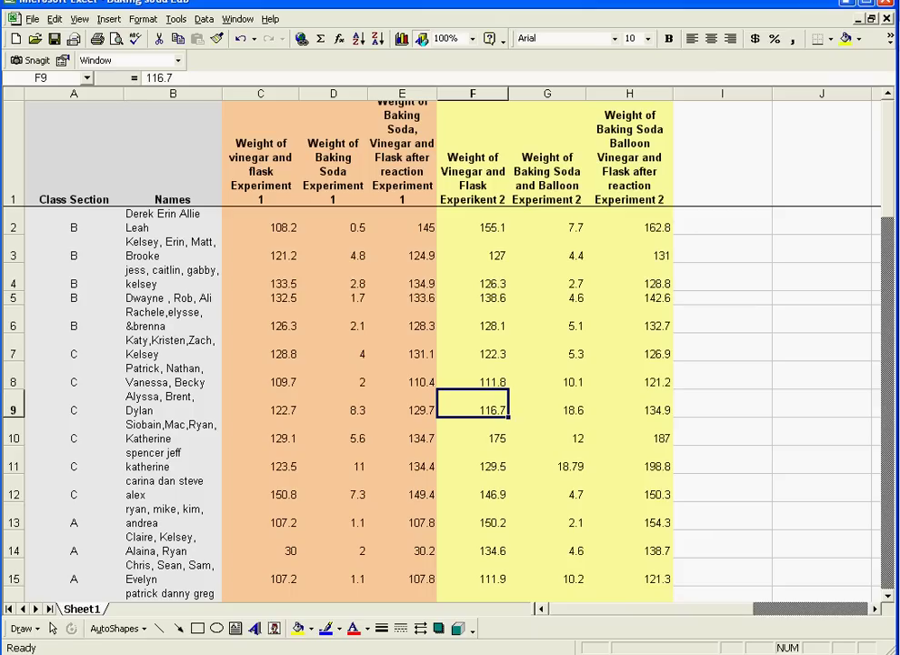
Review the weight columns D through H for Experiments 1 and 2 one by one
left_click(334, 93)
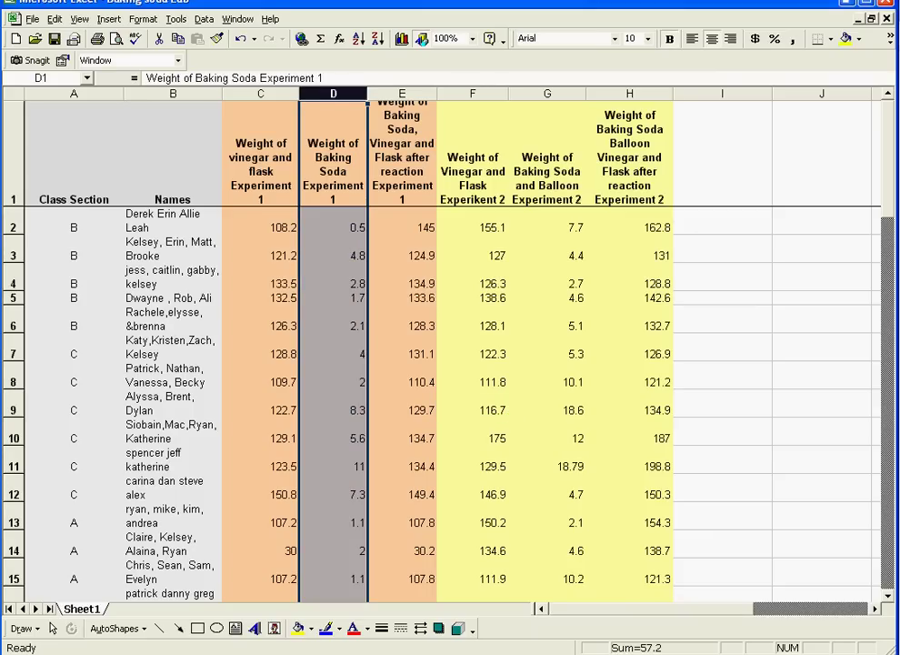
left_click(402, 94)
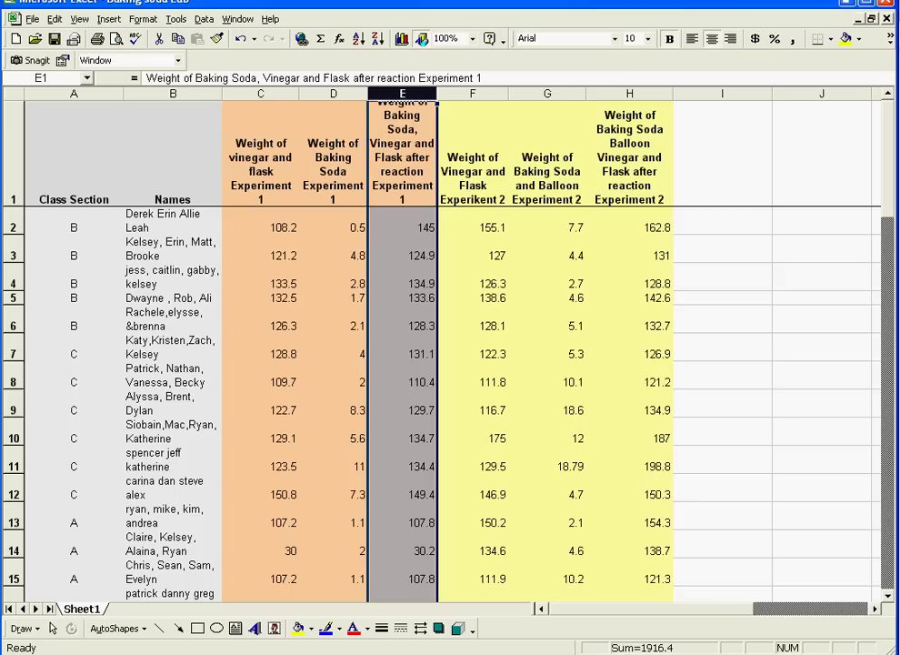
left_click(473, 94)
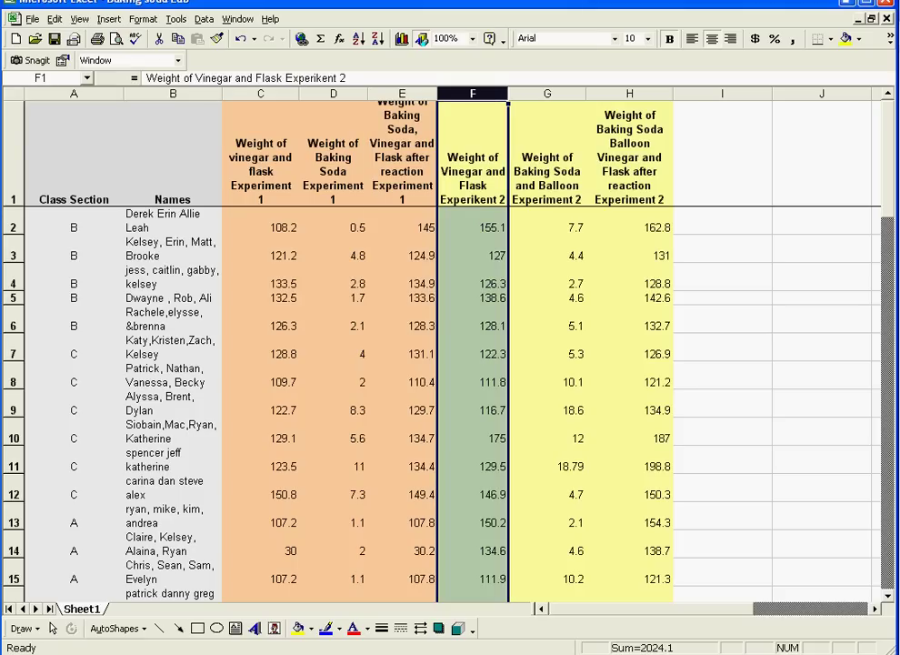
left_click(548, 94)
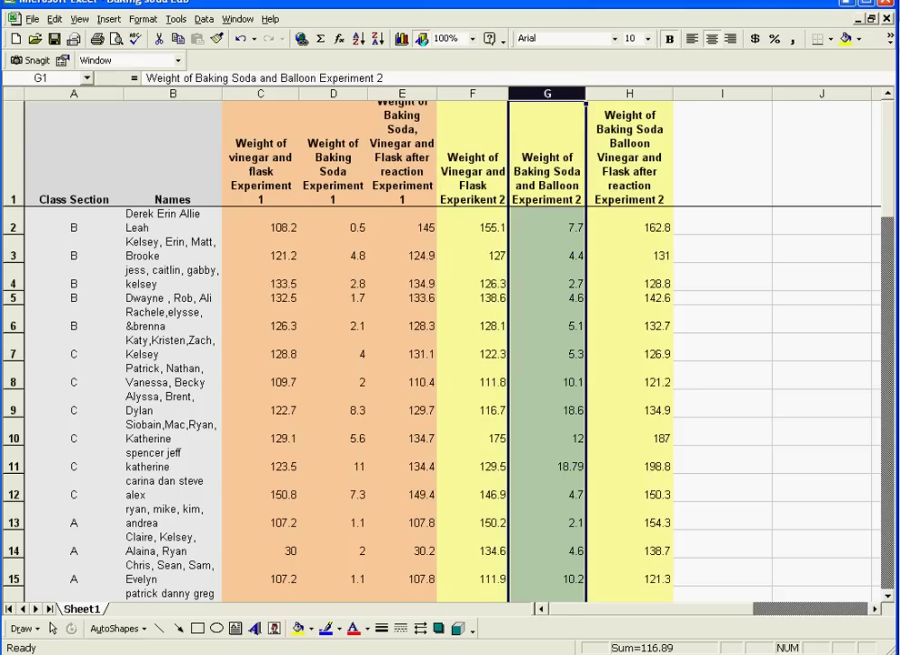
left_click(630, 94)
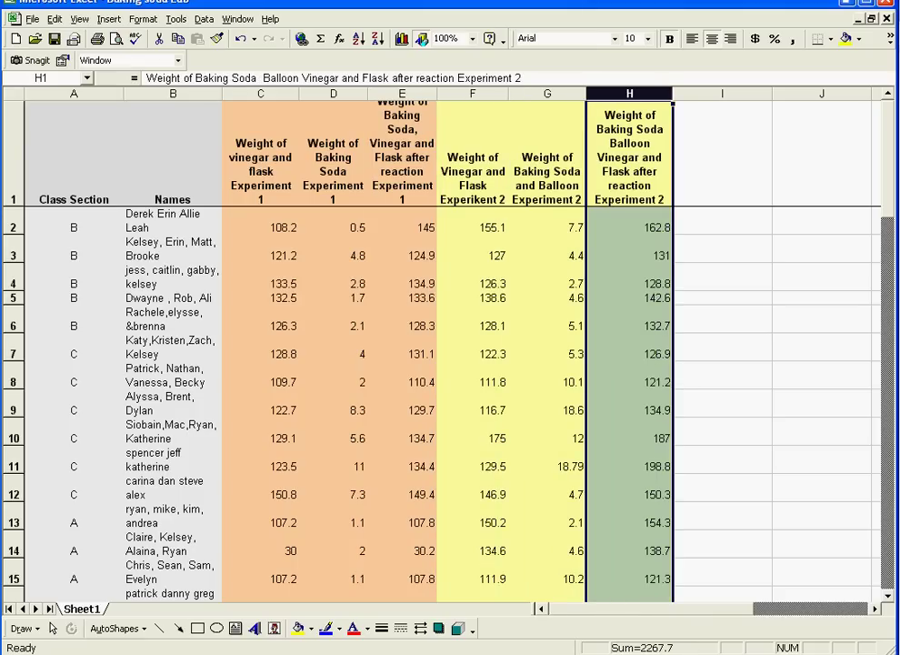
scroll(445, 363, "down", 2)
scroll(445, 364, "up", 2)
Insert a blank column between the Experiment 1 and Experiment 2 data, before column F
left_click(473, 94)
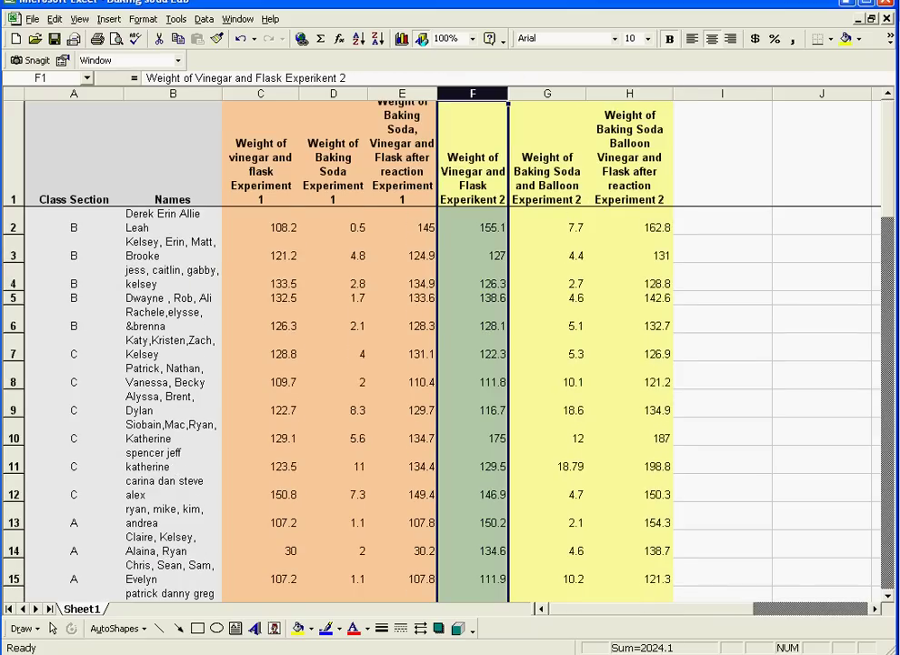
right_click(477, 94)
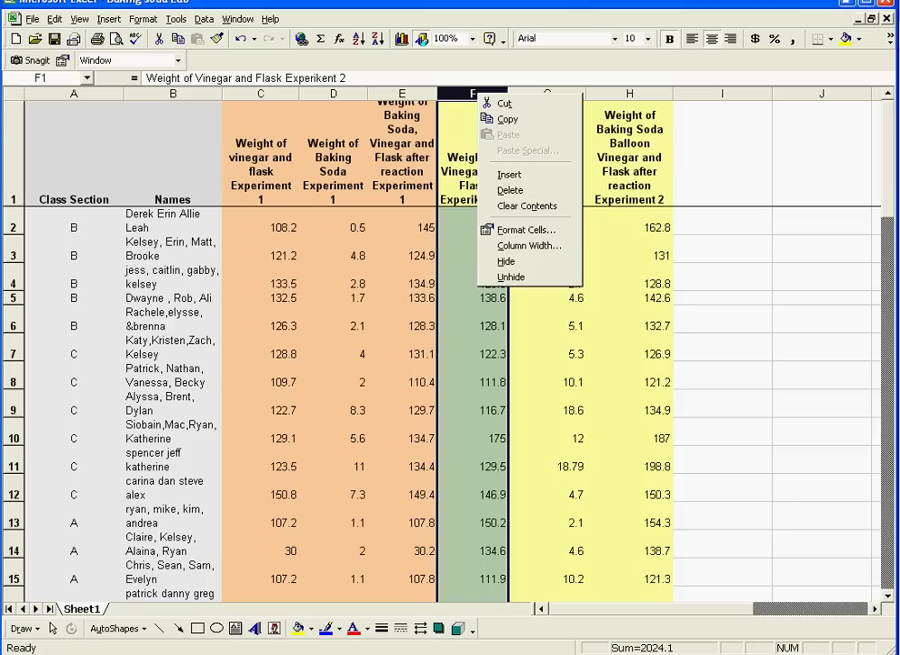
left_click(509, 174)
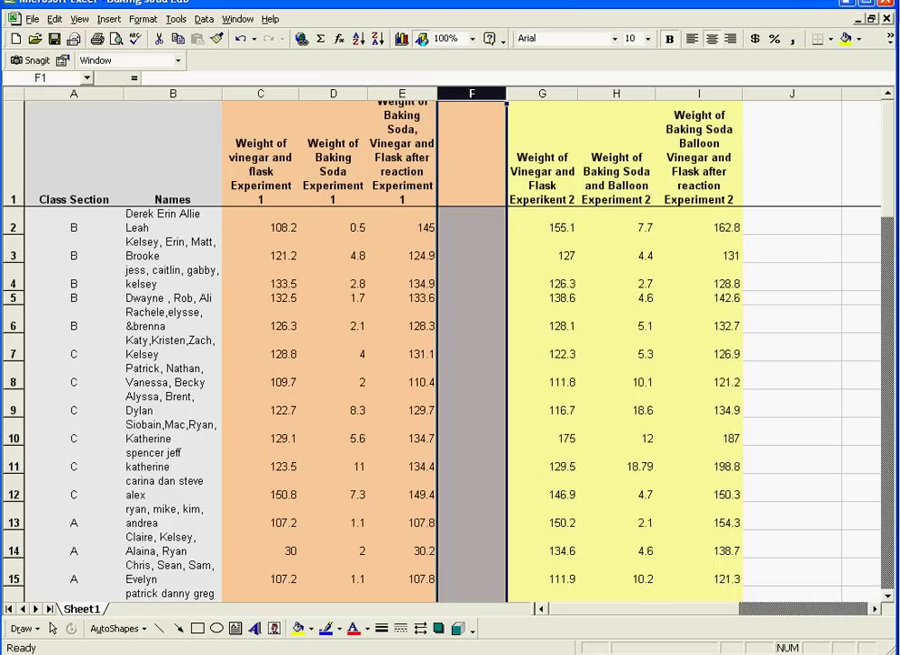
left_click(792, 94)
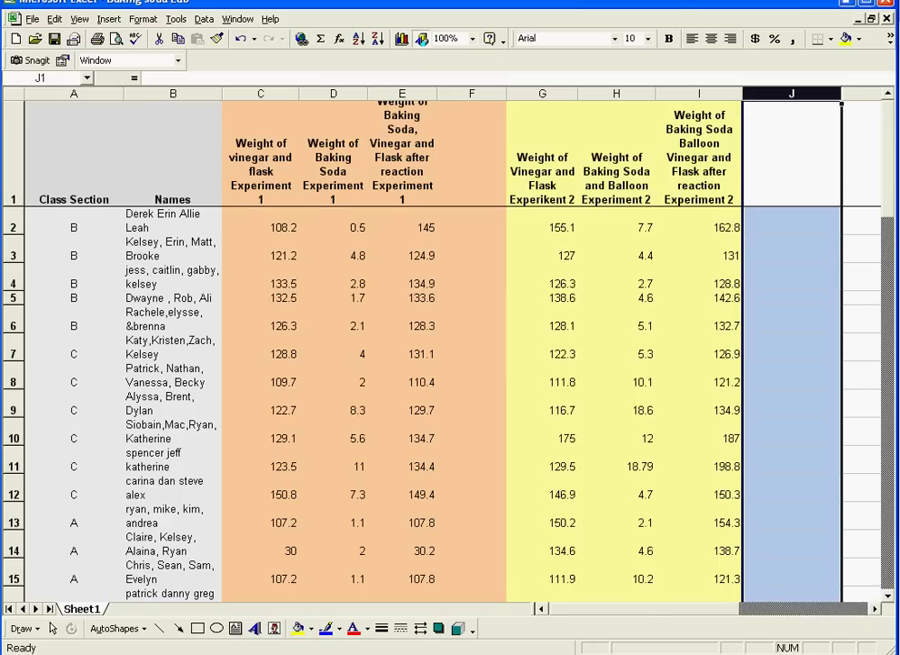
Enter the heading "Expected weight" in cell F1 of the new column
double_click(472, 154)
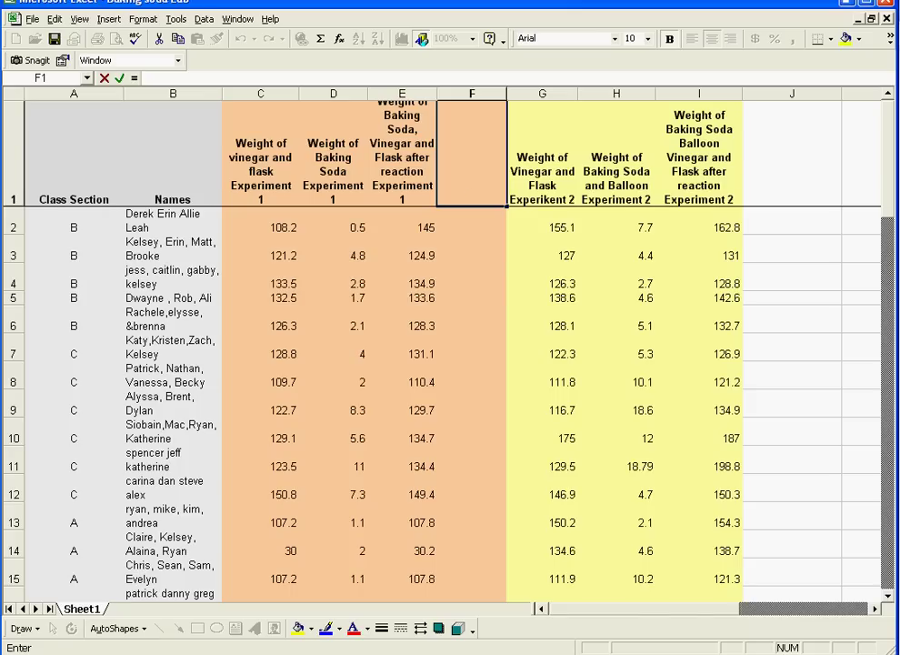
type("Expected weight")
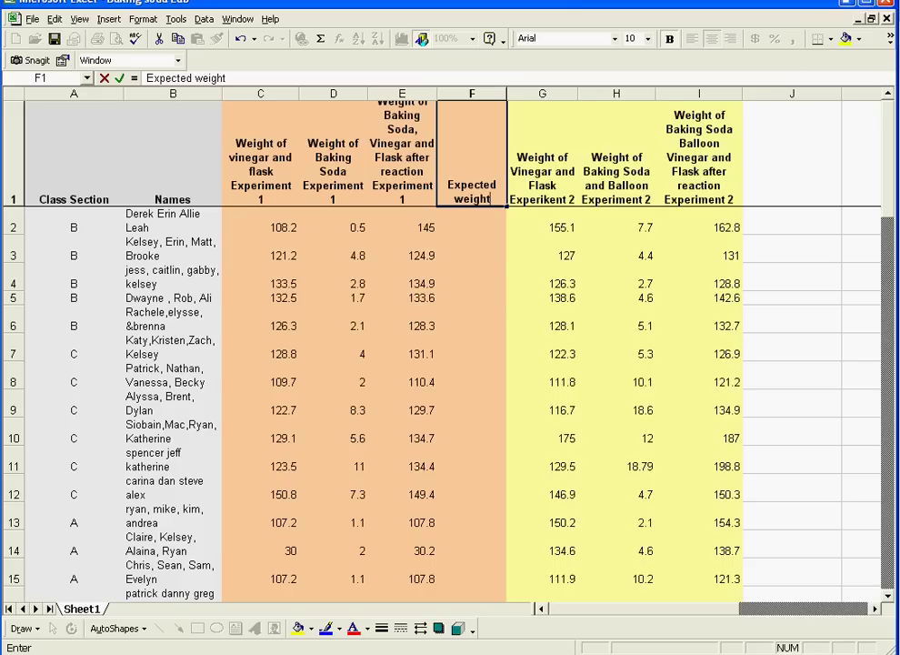
key("Return")
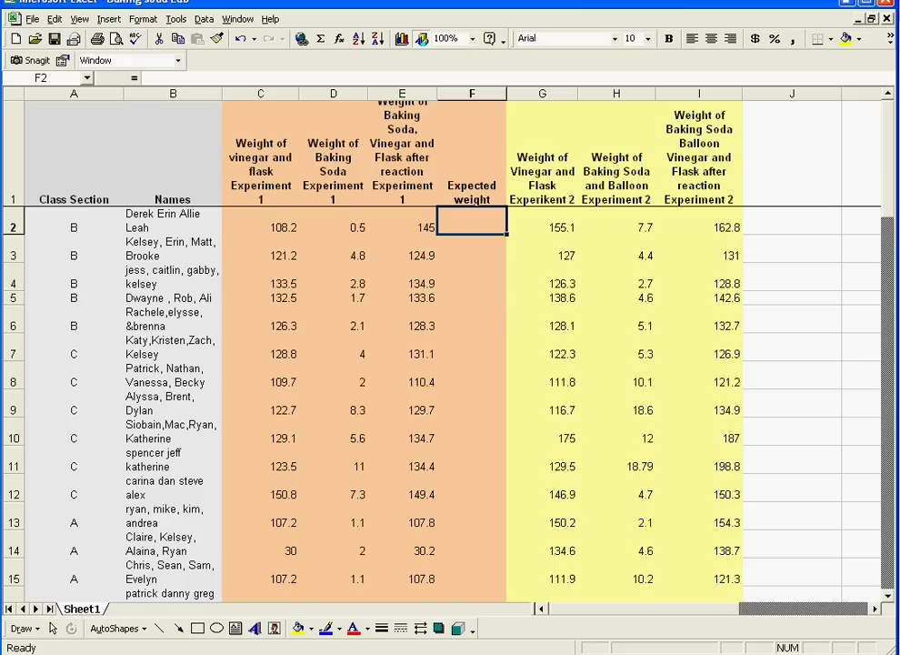
Extend the heading in F1 to read "Expected weight Column c and d"
double_click(488, 196)
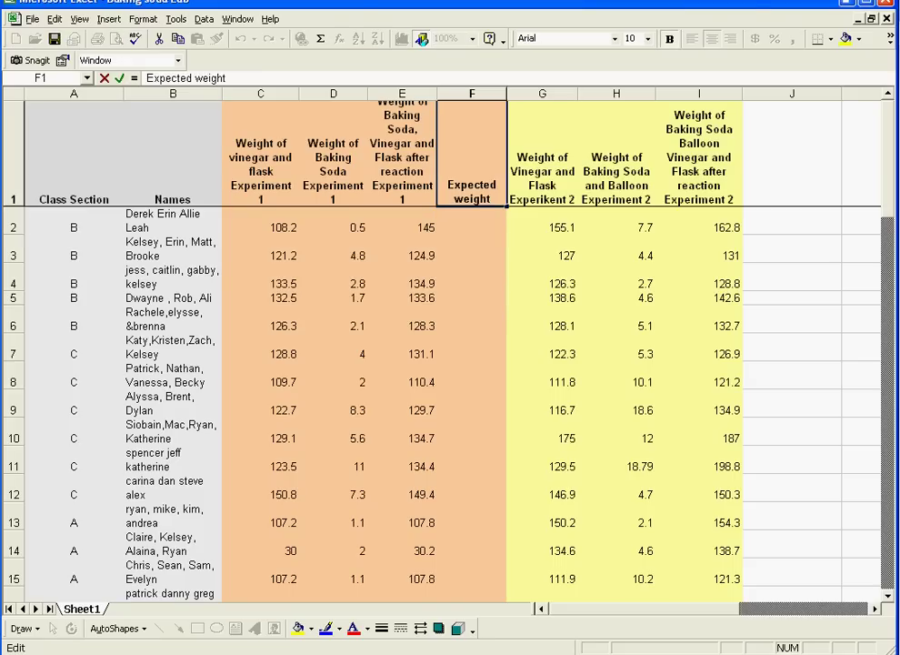
key("Return")
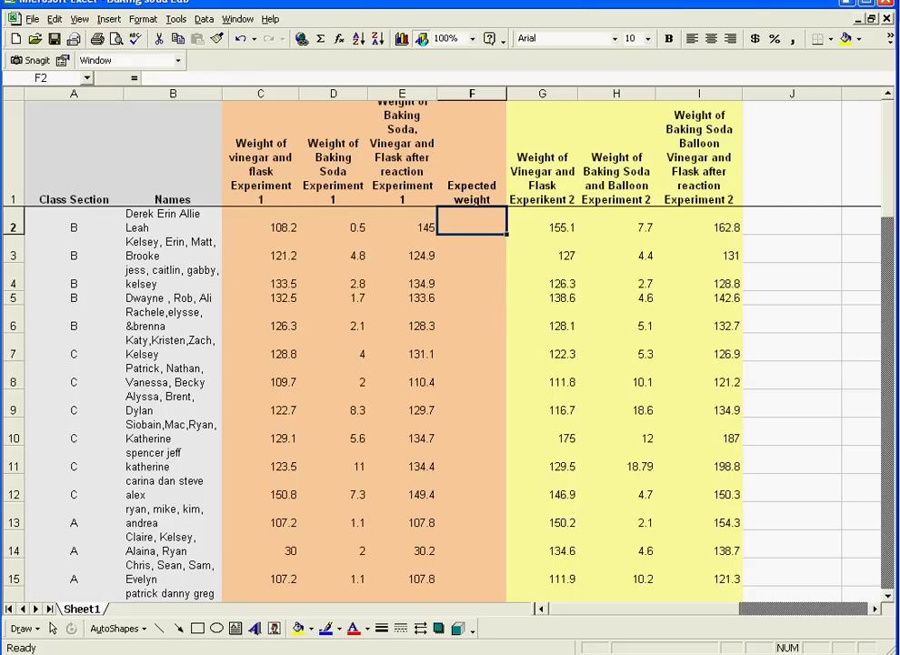
key("Up")
key("F2")
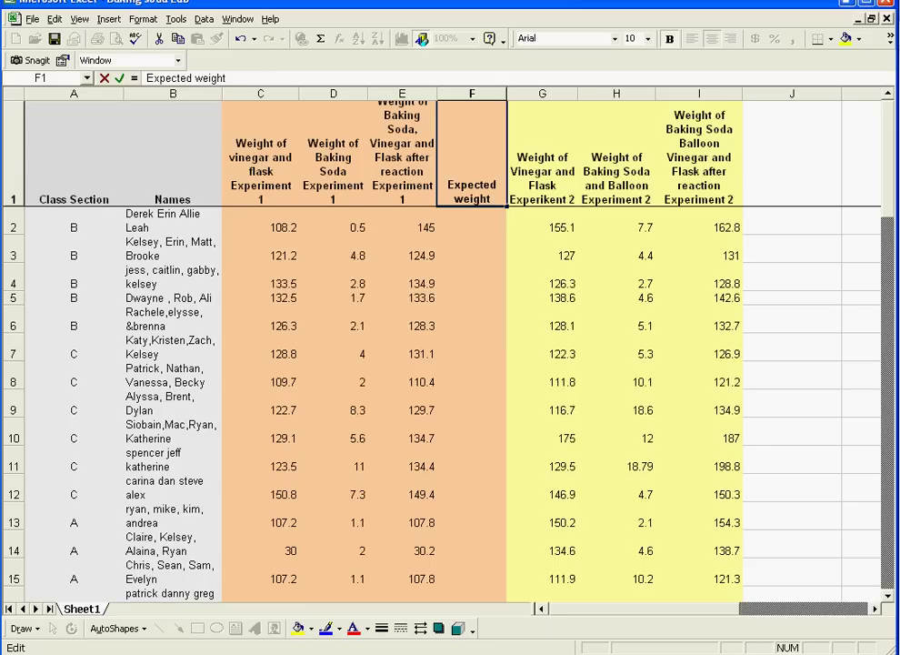
type("cl")
key("BackSpace")
key("BackSpace")
key("BackSpace")
type("Colum c")
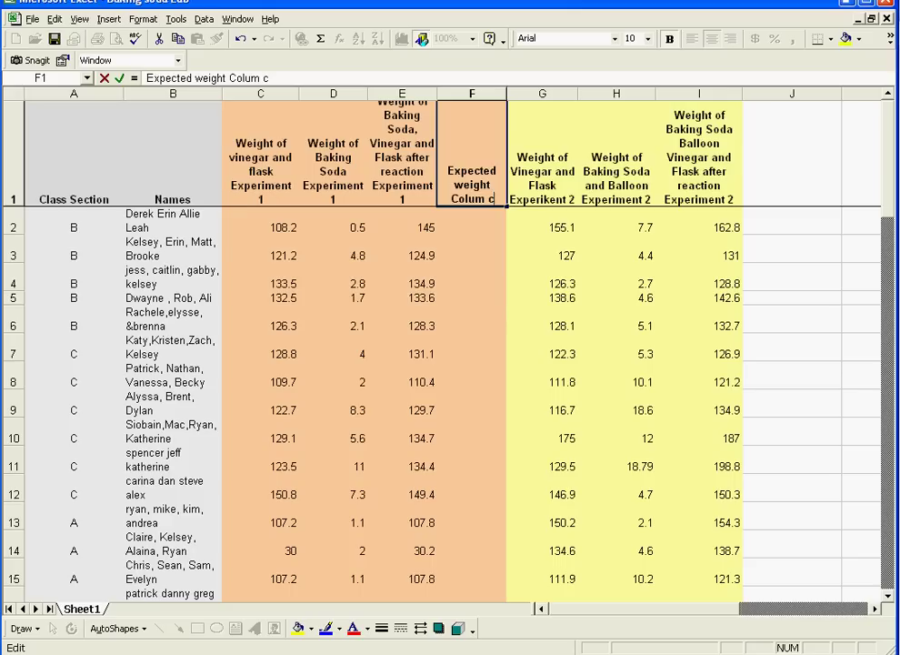
key("BackSpace")
key("BackSpace")
type("n c and")
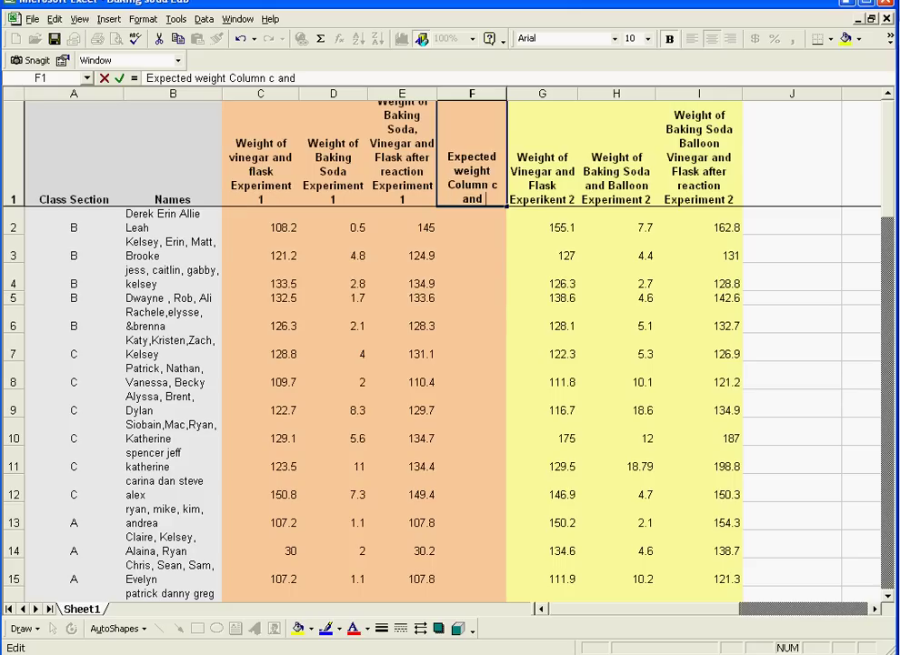
type(" d")
key("Return")
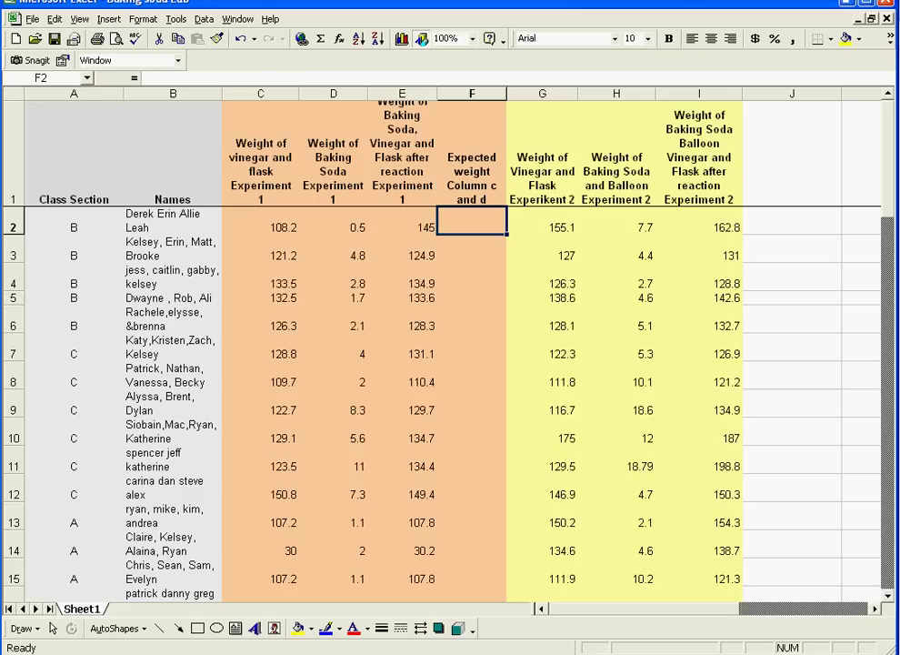
Enter the formula =C2+D2 in cell F2 to add the vinegar-and-flask and baking soda weights
key("F2")
key("F2")
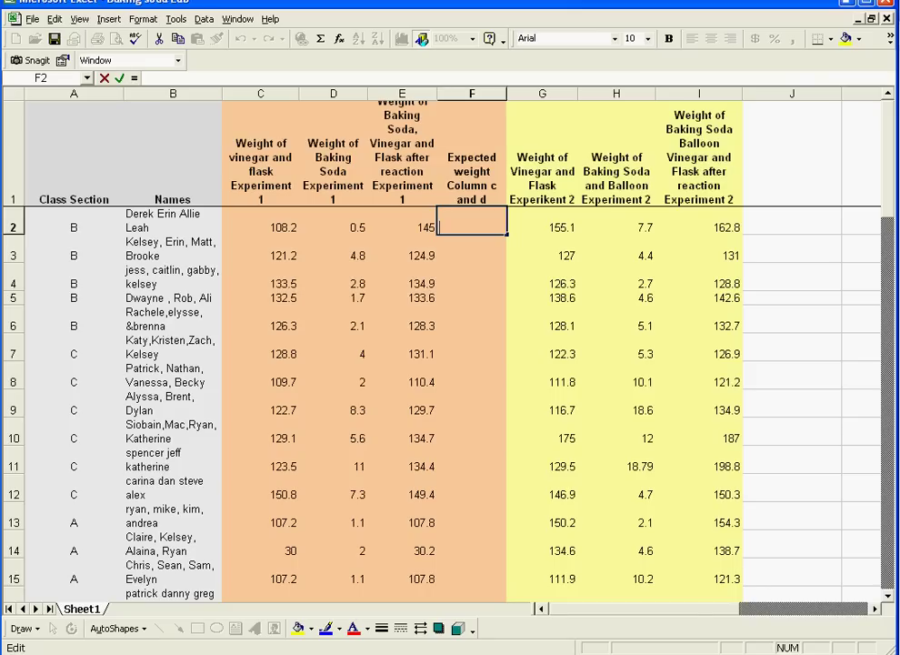
type("=")
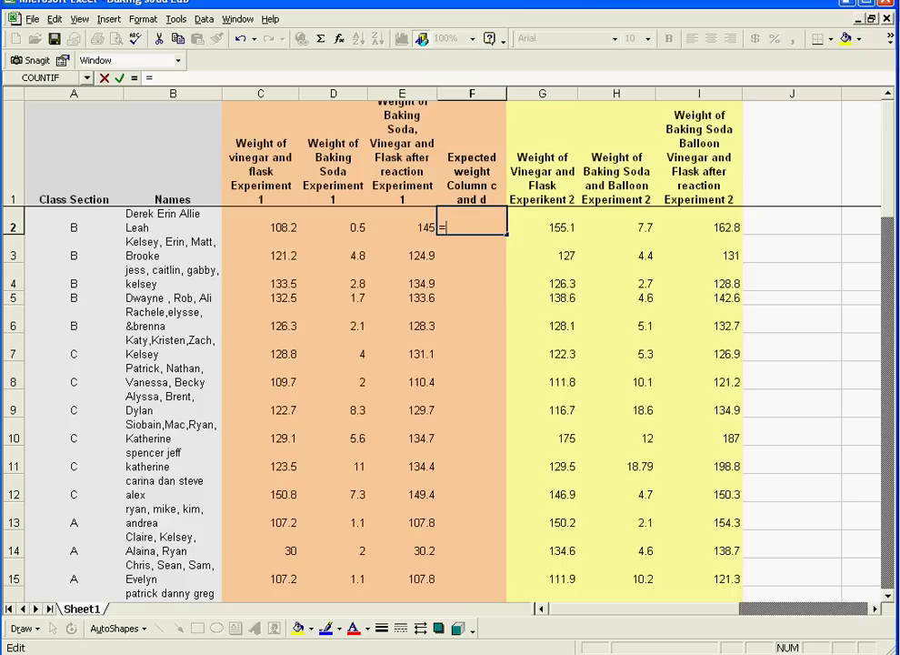
left_click(260, 222)
type("+")
left_click(334, 222)
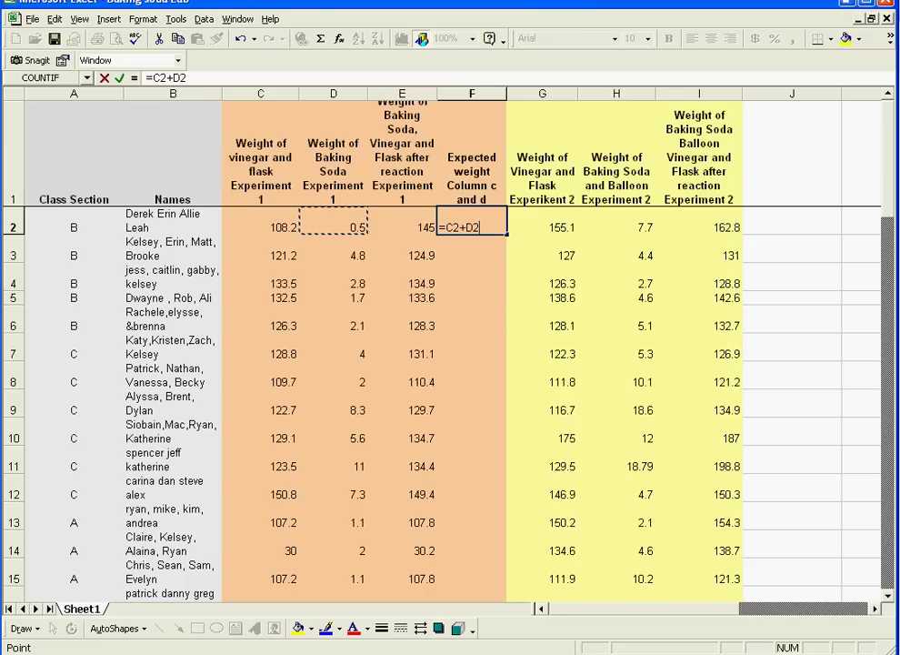
key("Return")
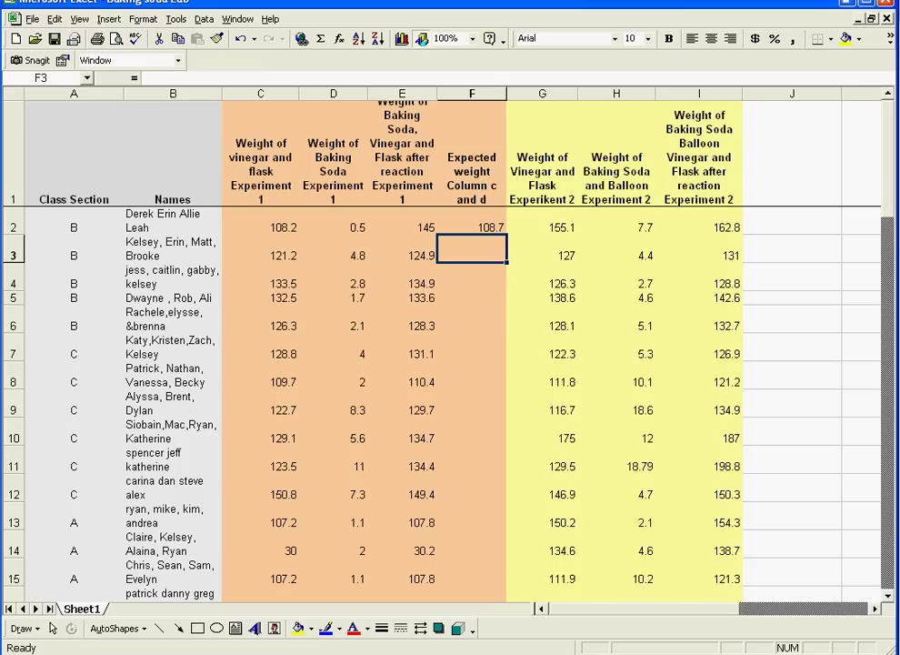
Enter the formula =C3+D3 in cell F3 for the second group's expected weight
left_click(403, 222)
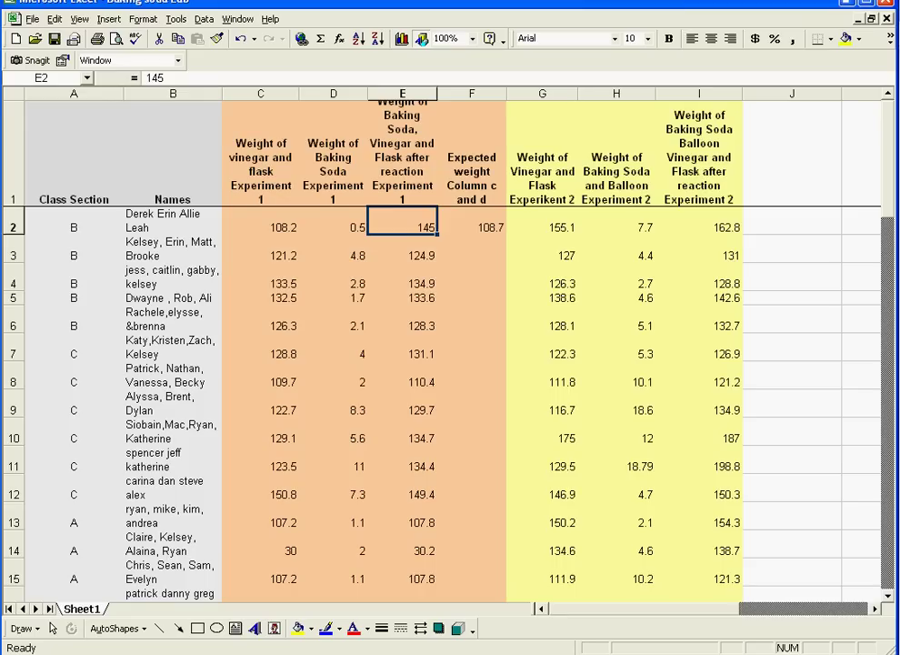
left_click(472, 249)
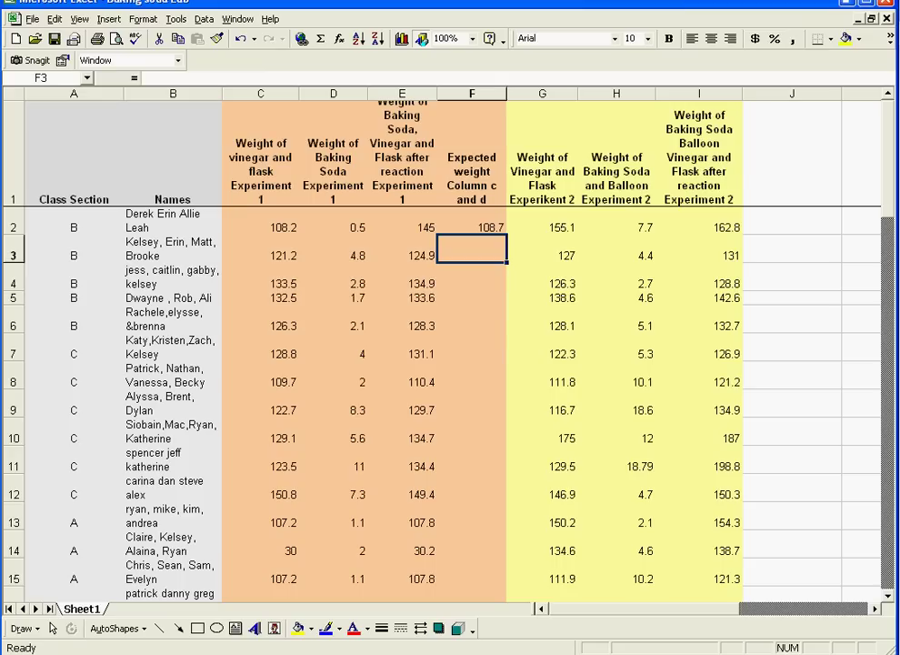
type("=")
left_click(261, 250)
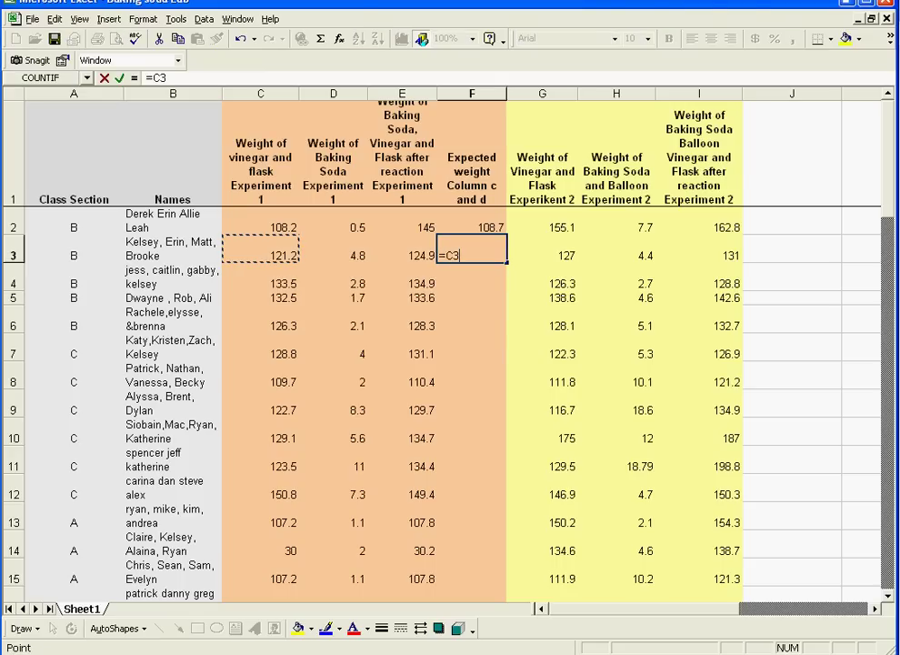
type("+")
left_click(333, 256)
key("Return")
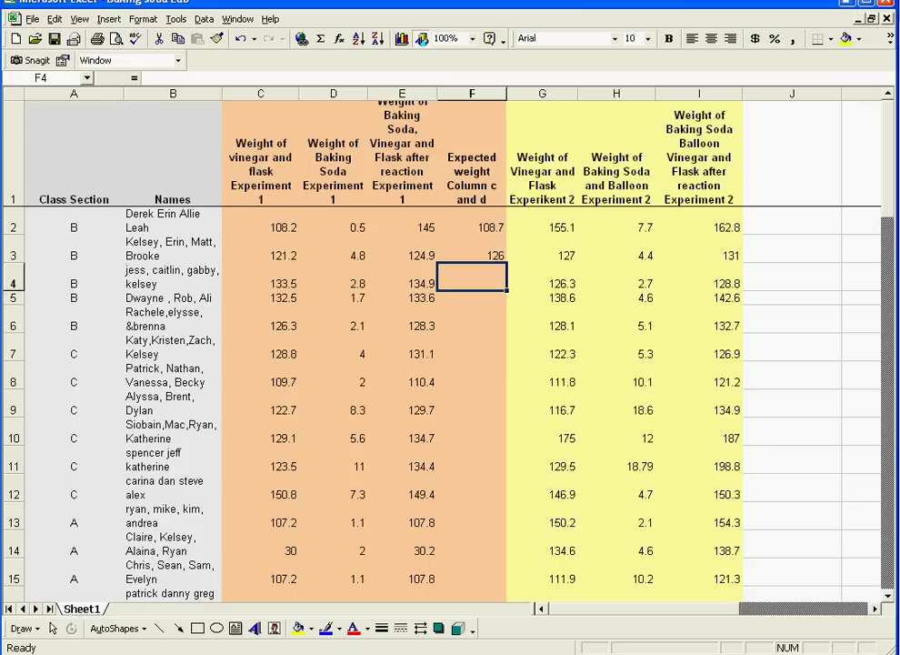
Fill the expected weight formula in F2 down through F17 for all the groups
left_click(472, 221)
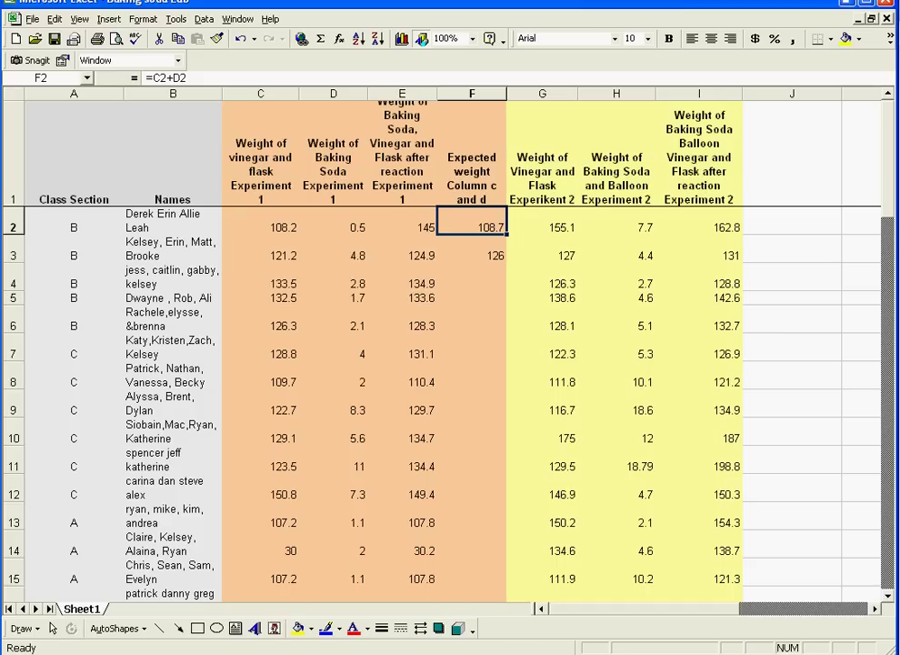
left_click_drag(507, 235, 495, 557)
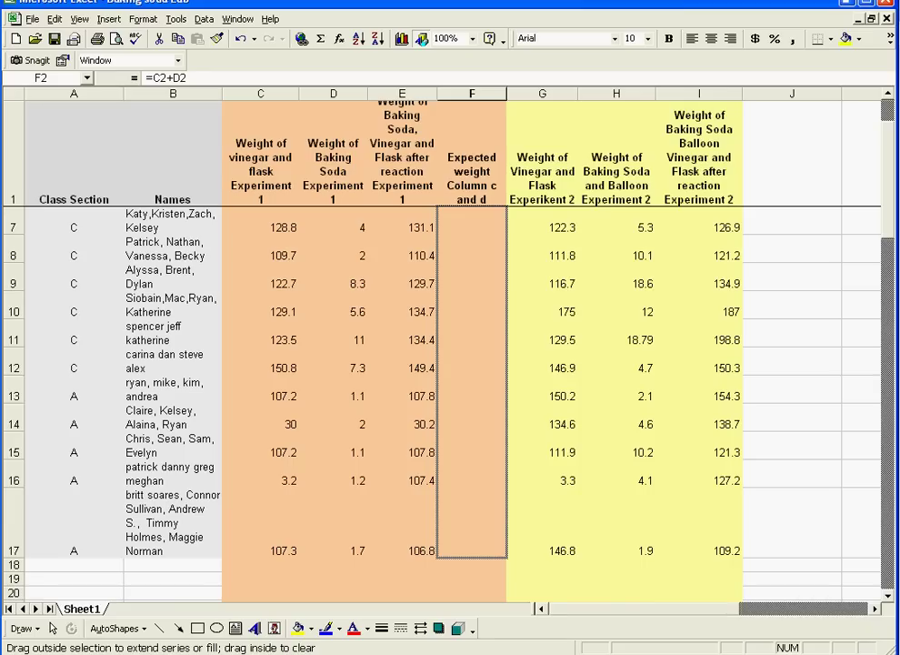
left_click_drag(496, 557, 496, 556)
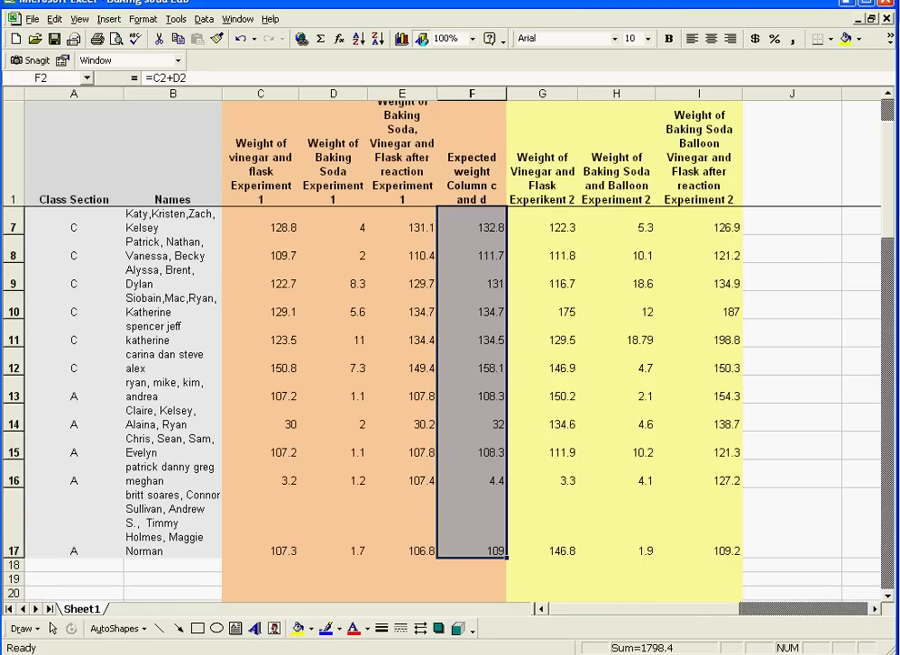
scroll(455, 382, "up", 2)
left_click(472, 250)
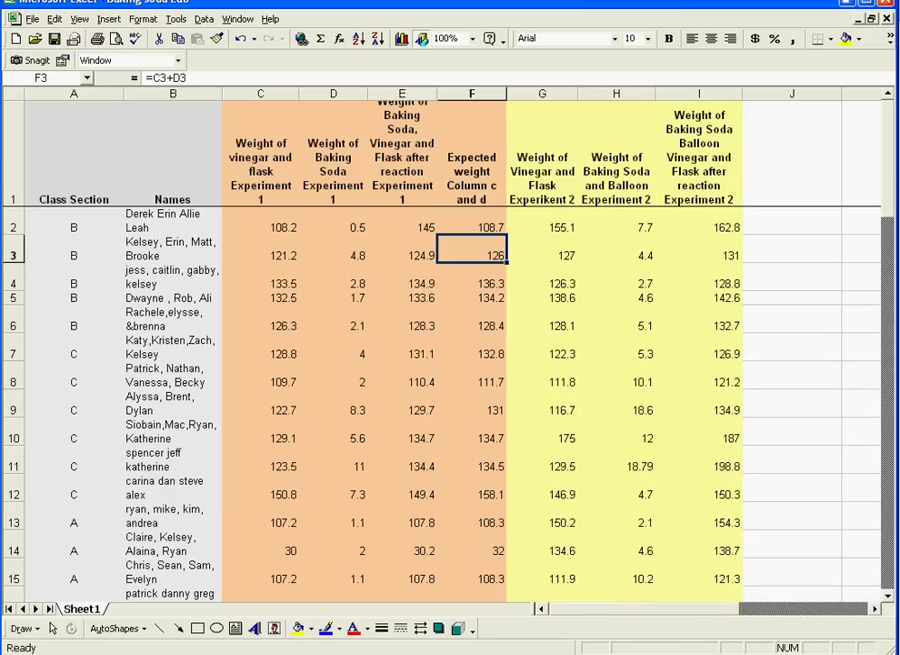
key("F2")
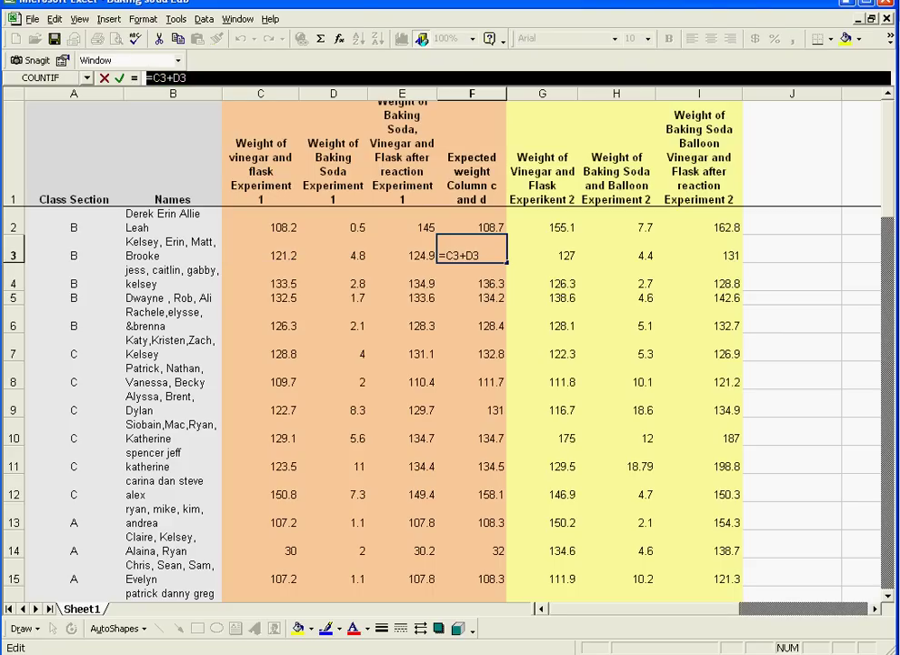
left_click(472, 278)
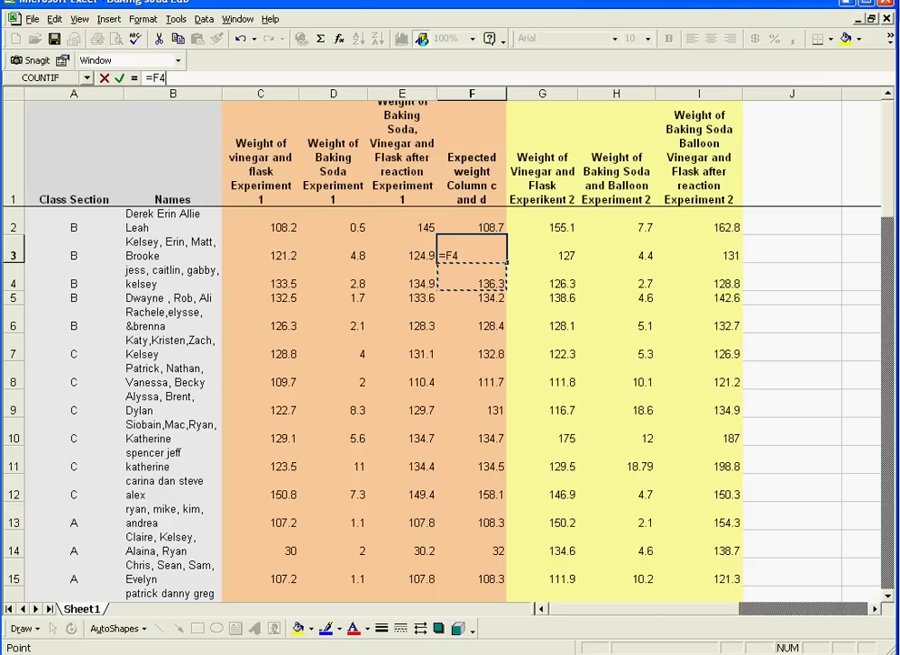
left_click(54, 18)
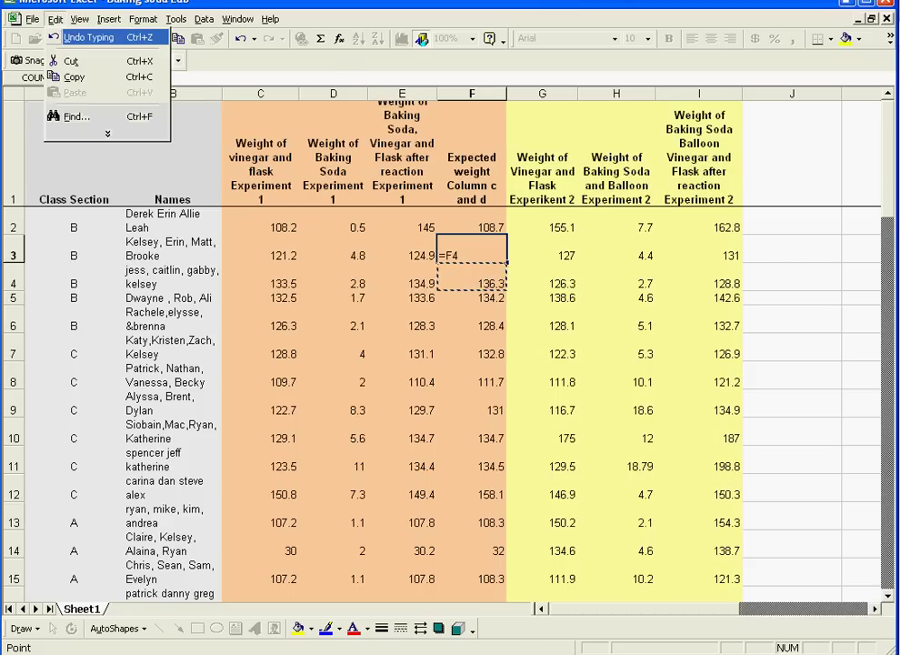
left_click(68, 29)
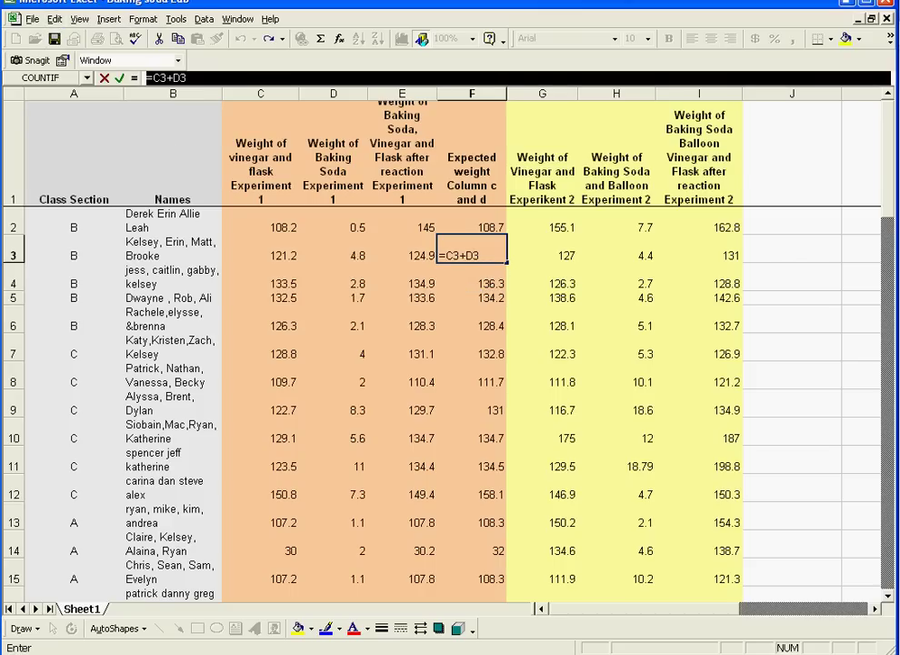
left_click(472, 278)
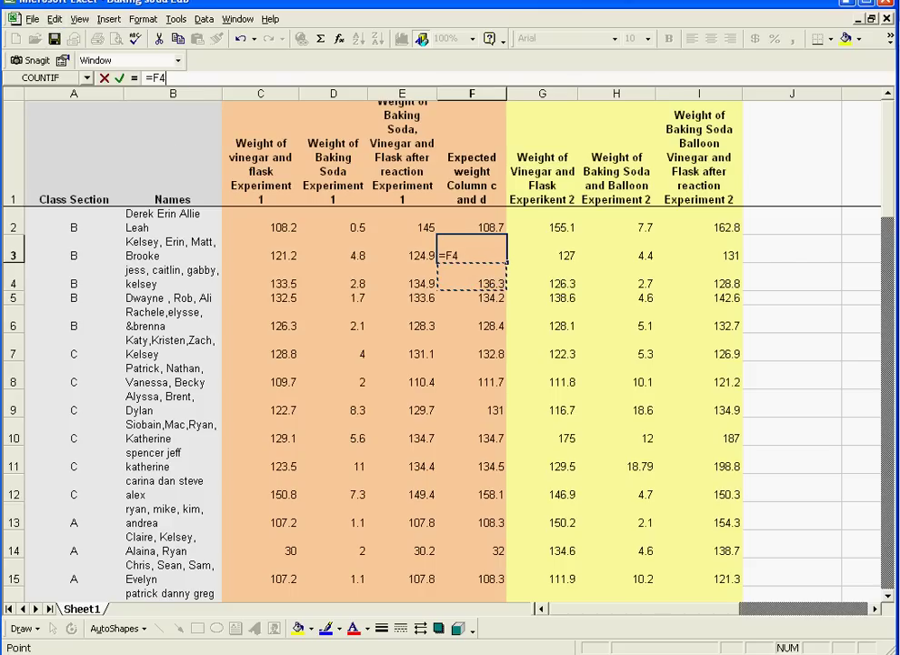
key("F2")
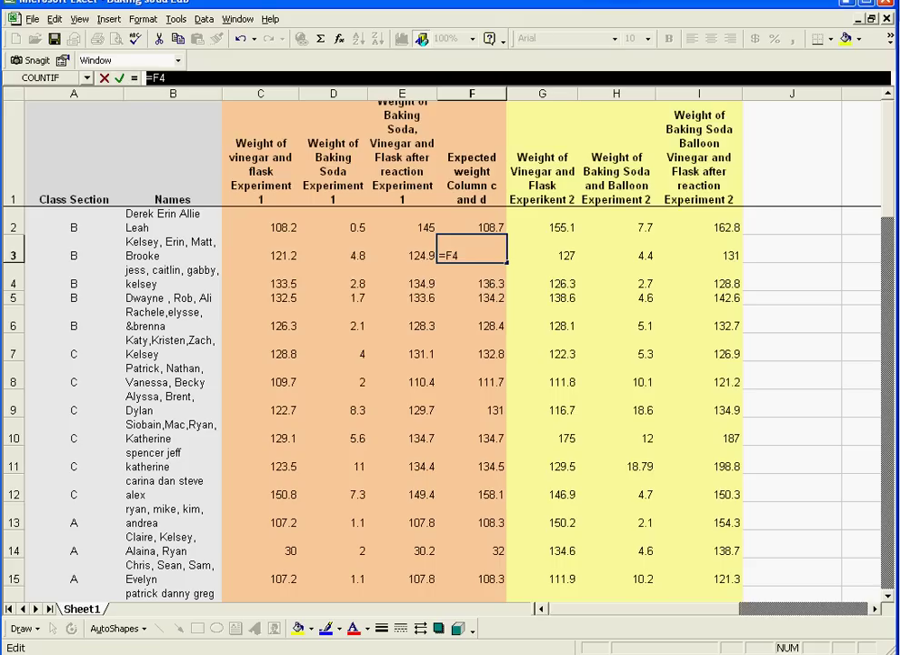
left_click(55, 18)
left_click(69, 28)
left_click(55, 18)
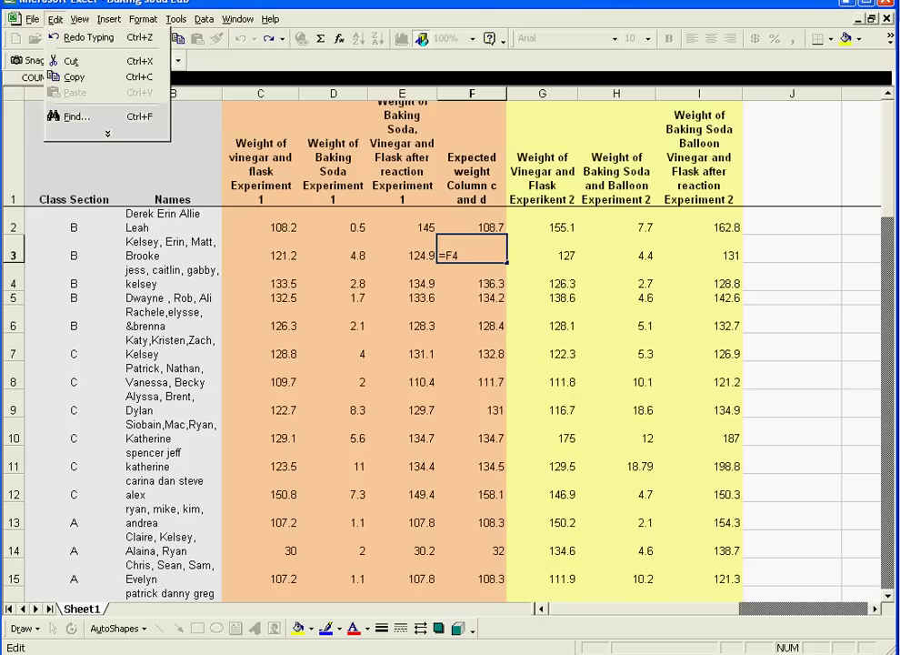
mouse_move(109, 19)
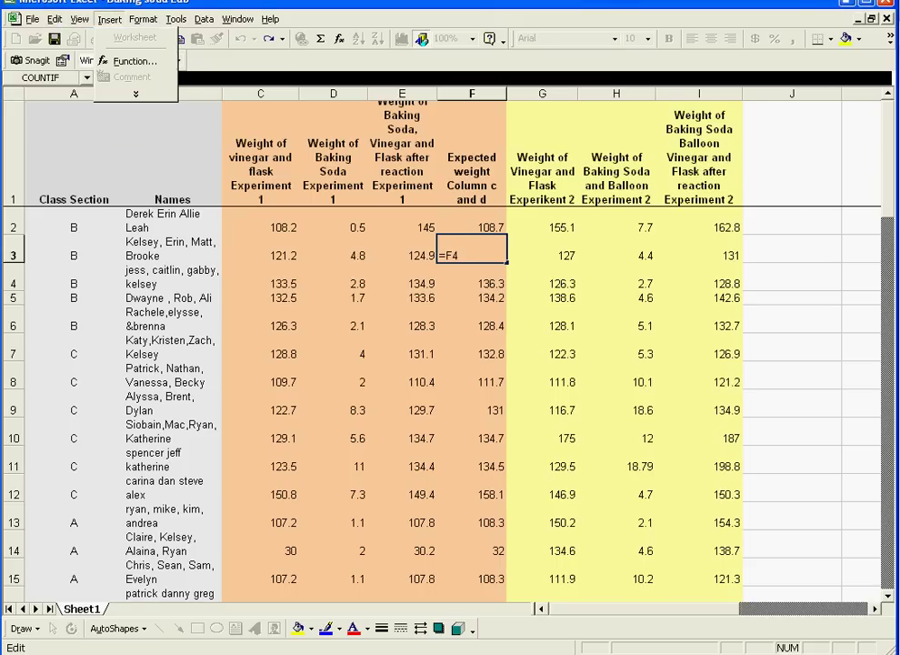
left_click(473, 222)
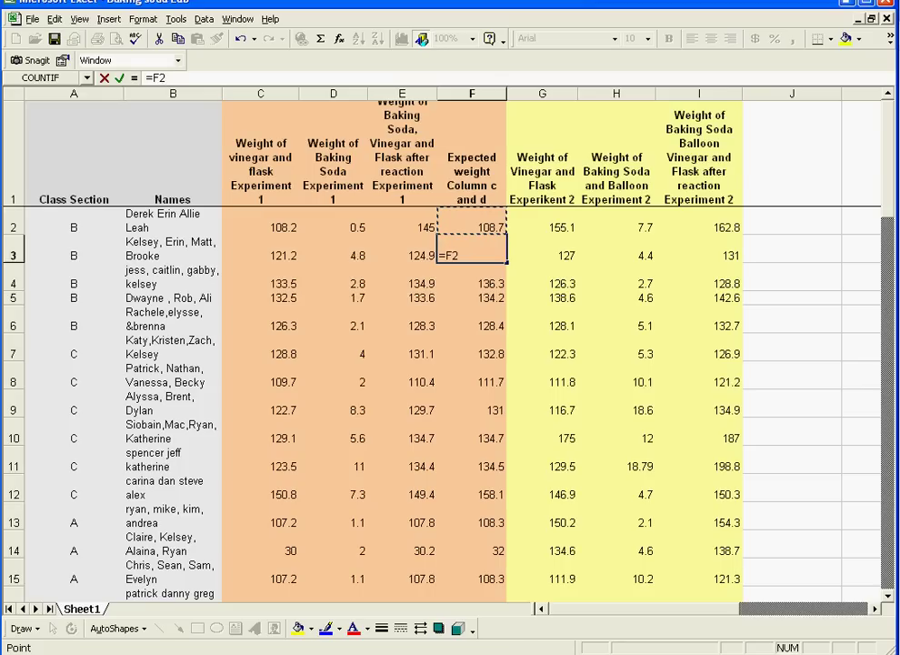
key("Escape")
Repeat the fill of the F2 addition formula down column F to row 17
left_click(472, 222)
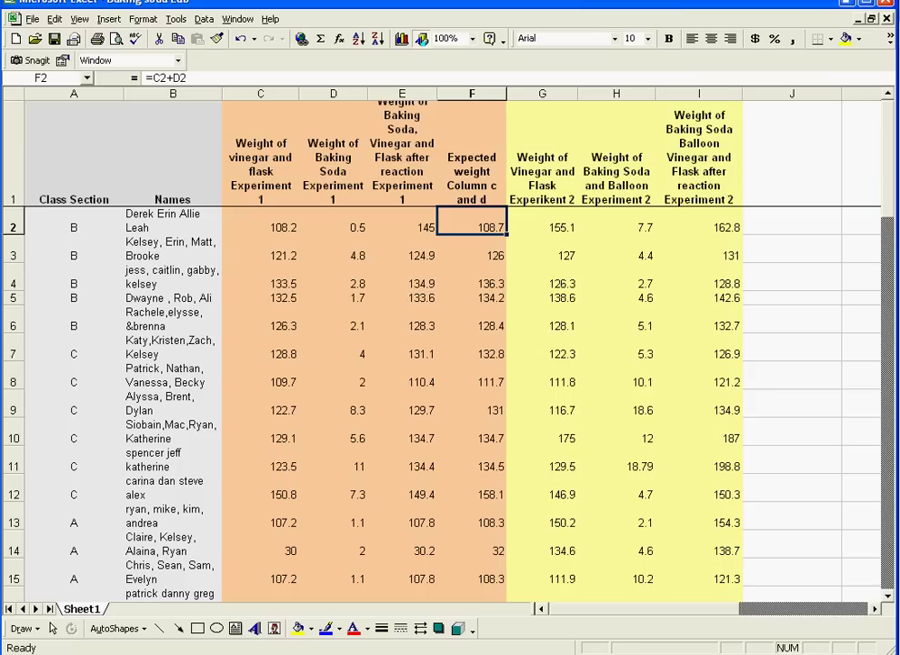
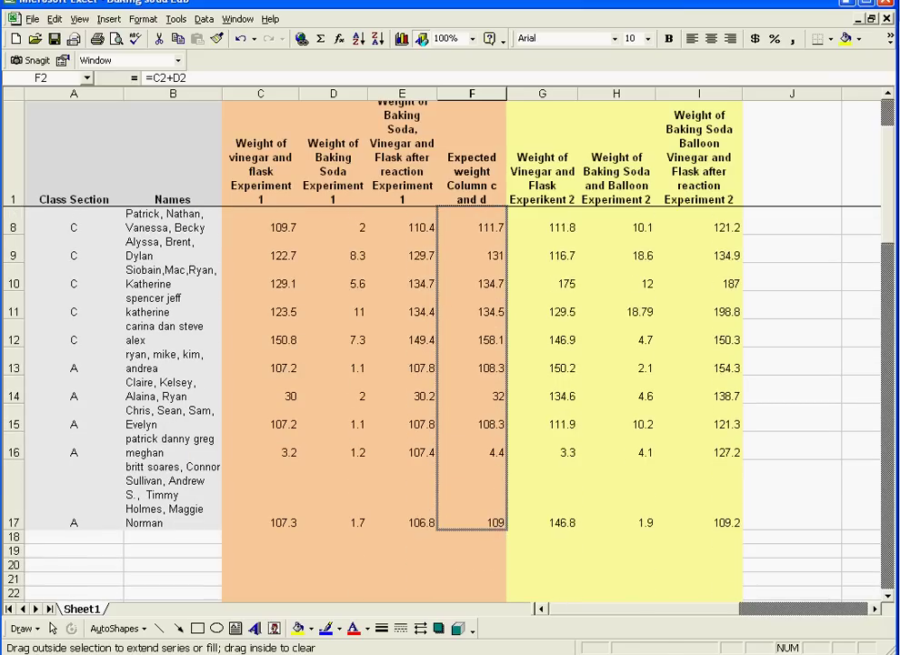
left_click_drag(507, 543, 507, 543)
scroll(437, 401, "up", 2)
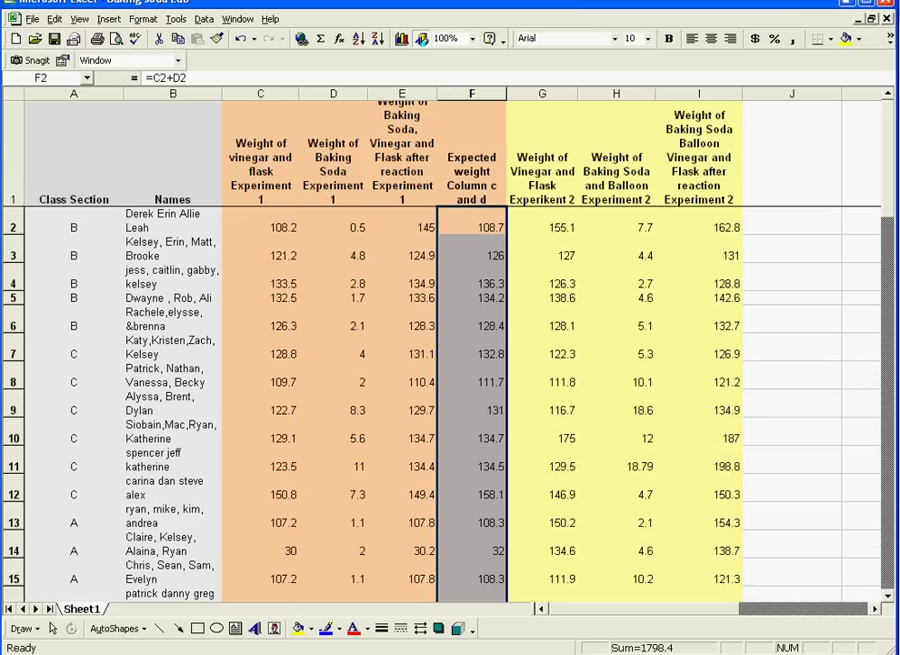
Check the copied formulas cell by cell in the upper rows of the expected weight column
left_click(472, 249)
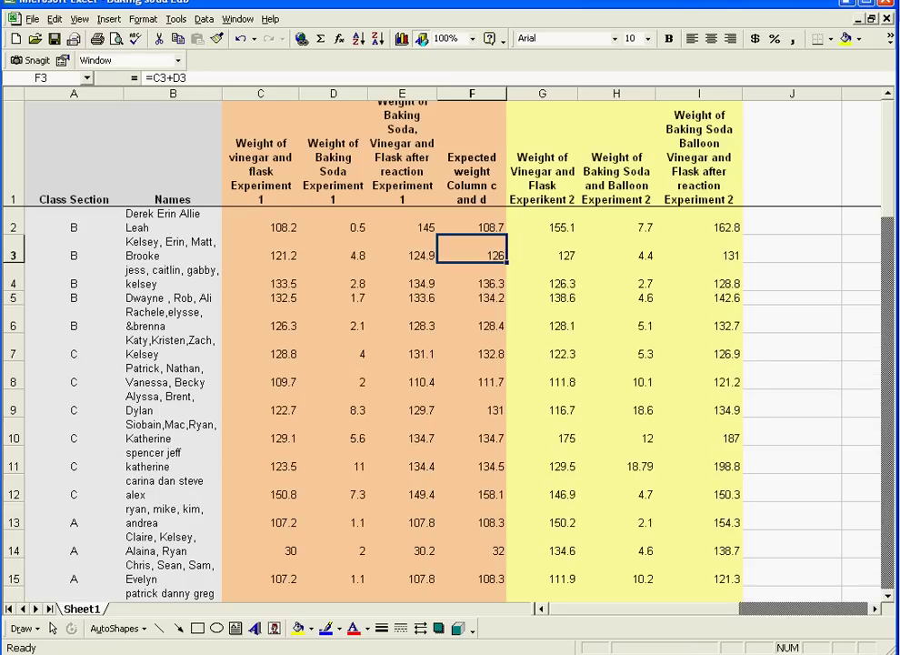
left_click(472, 277)
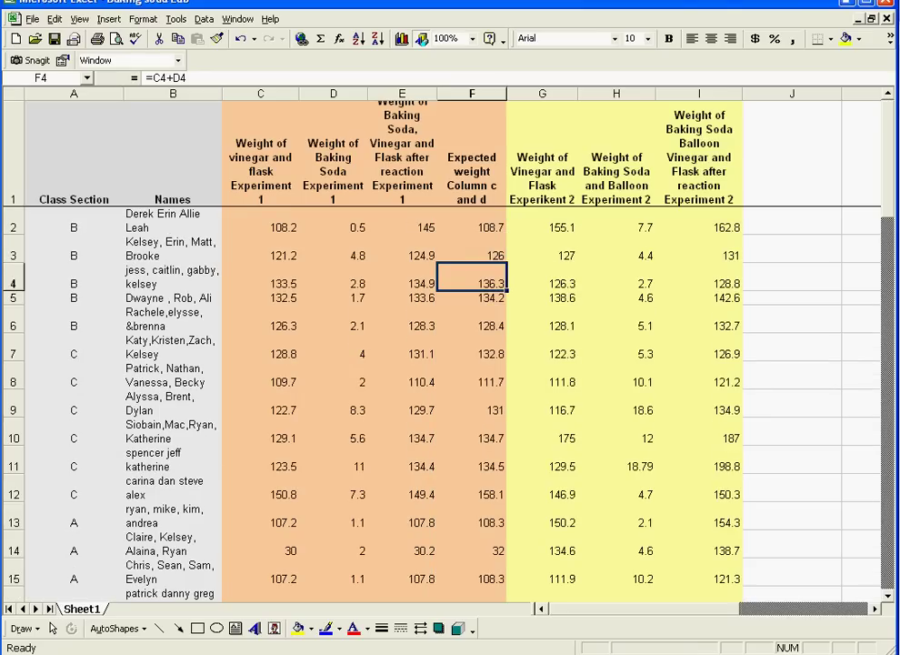
left_click(472, 299)
key("Down")
key("Down")
key("Up")
key("Up")
key("Up")
key("Up")
key("Up")
key("Up")
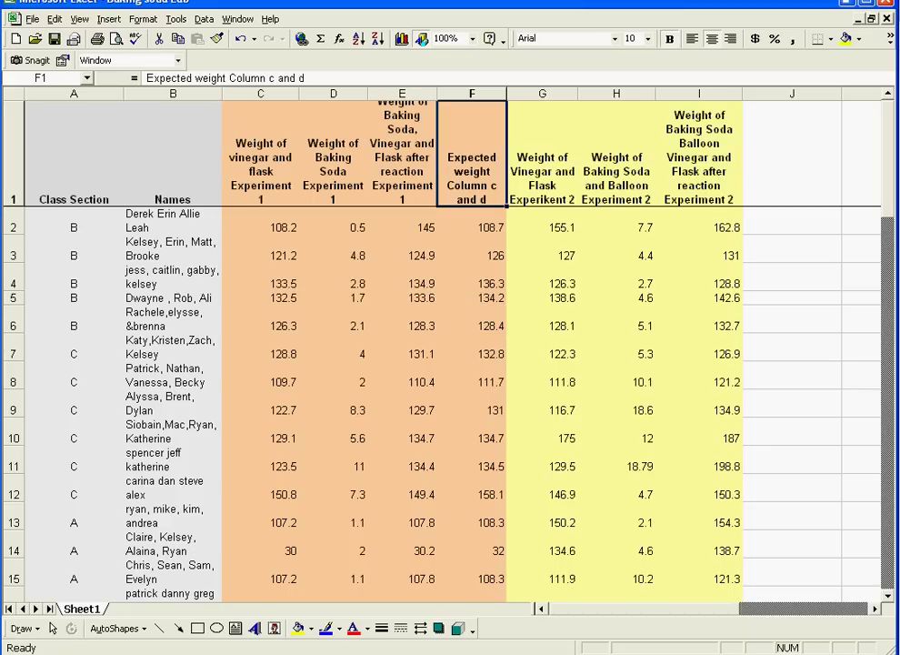
key("Down")
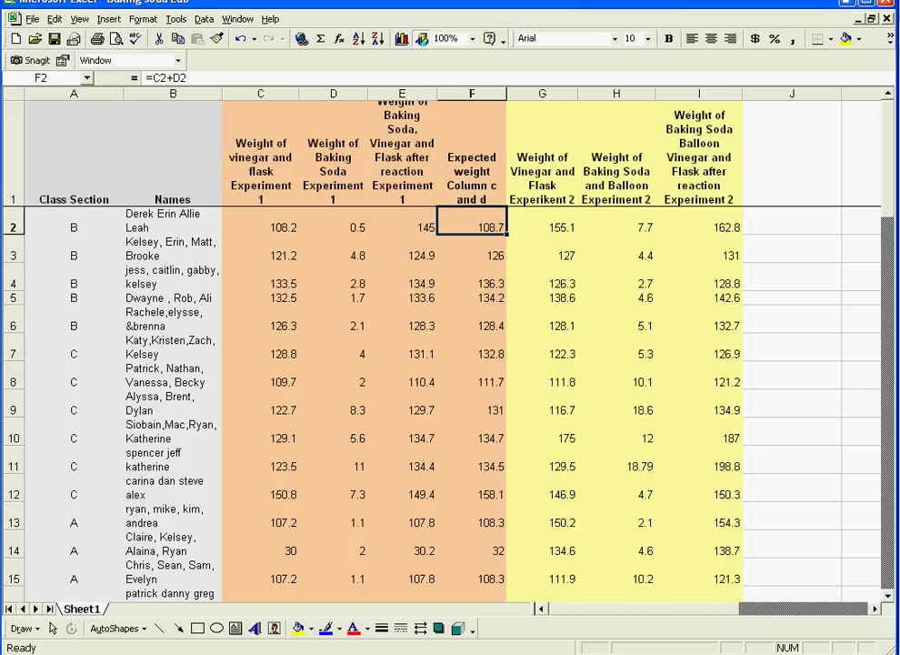
Compare the after-reaction weights in column E with the expected weights in column F for rows 2 to 6
left_click_drag(405, 228, 468, 227)
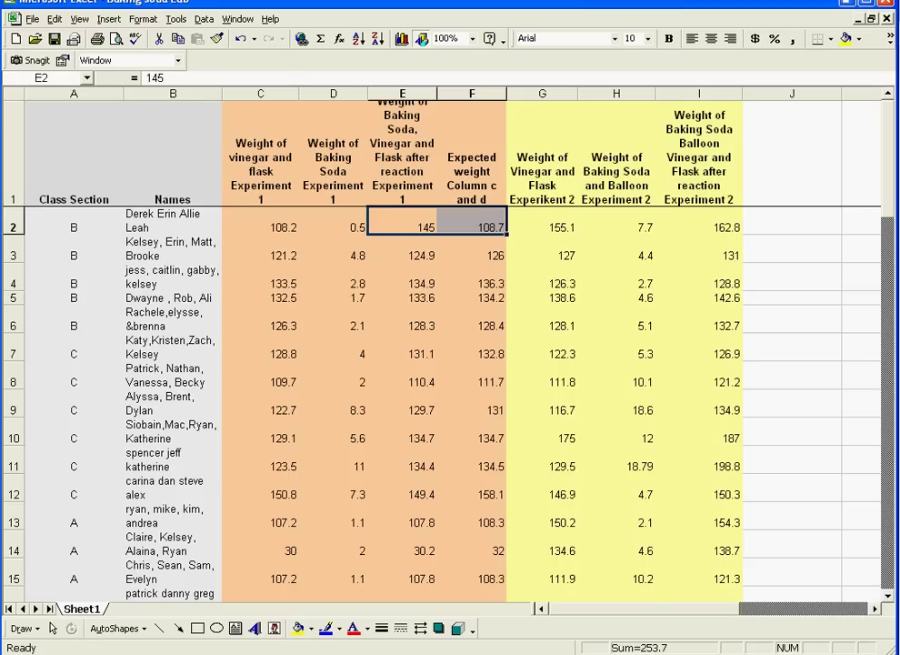
left_click_drag(405, 253, 471, 253)
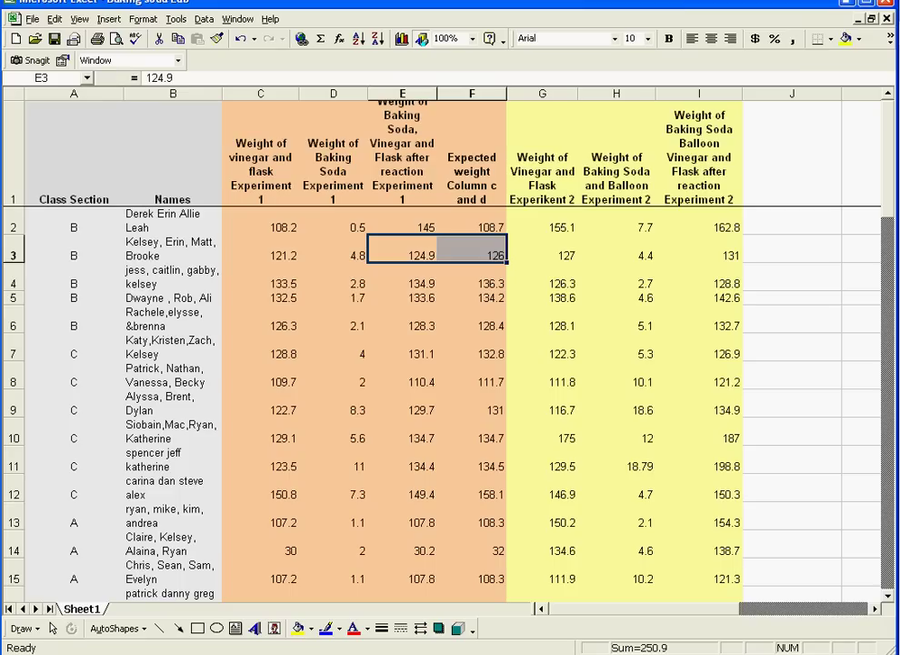
left_click(473, 278)
left_click(402, 278)
left_click(472, 278)
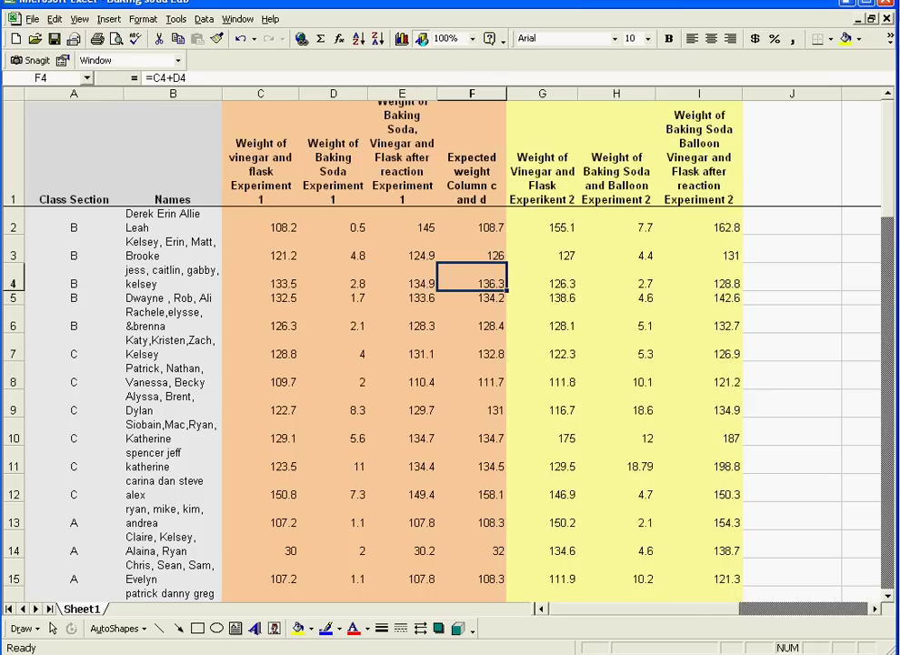
left_click(472, 298)
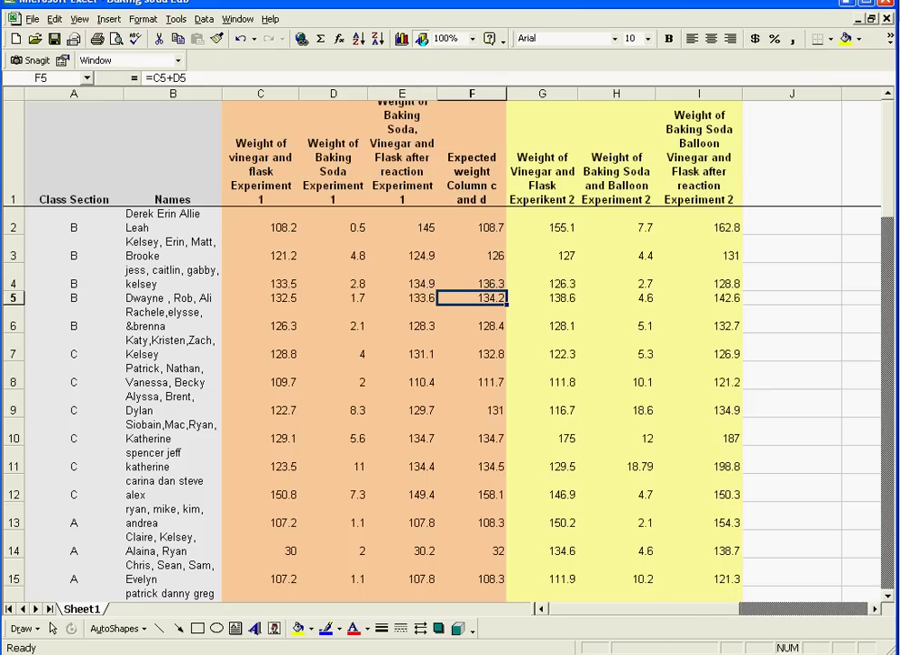
left_click_drag(472, 253, 472, 277)
left_click(472, 277)
left_click(472, 298)
left_click(472, 320)
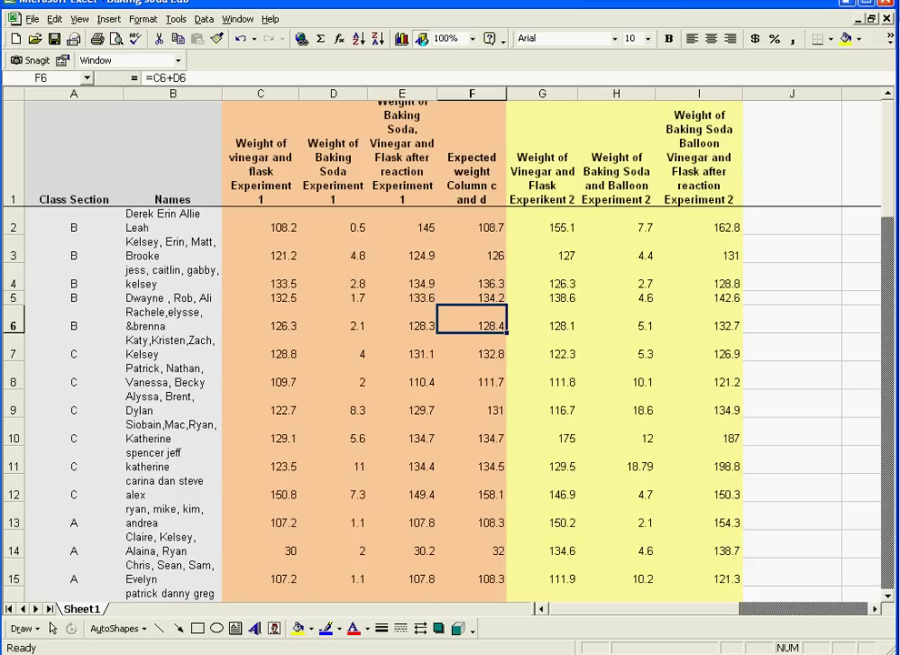
Recheck columns E and F for rows 3 to 6, and look over the remaining groups down to row 17
left_click(472, 250)
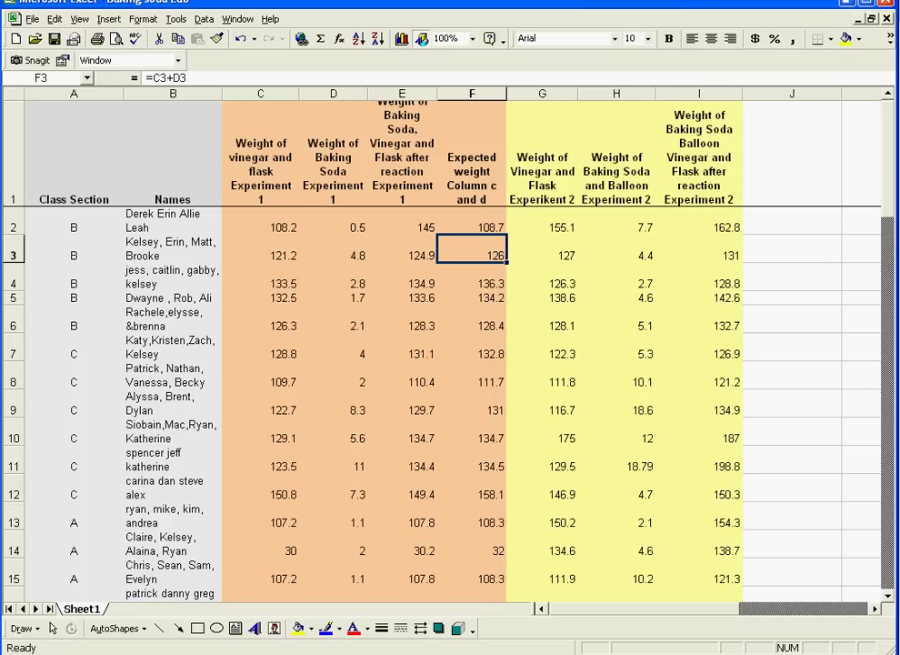
left_click(403, 277)
left_click(472, 277)
left_click(472, 320)
left_click(403, 319)
left_click(403, 299)
left_click(472, 277)
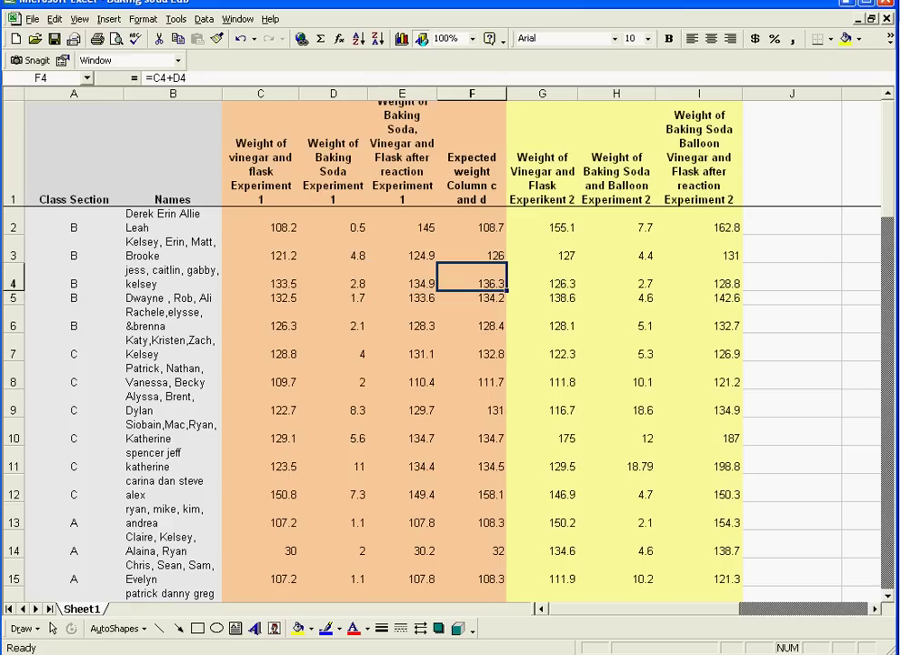
scroll(446, 401, "down", 2)
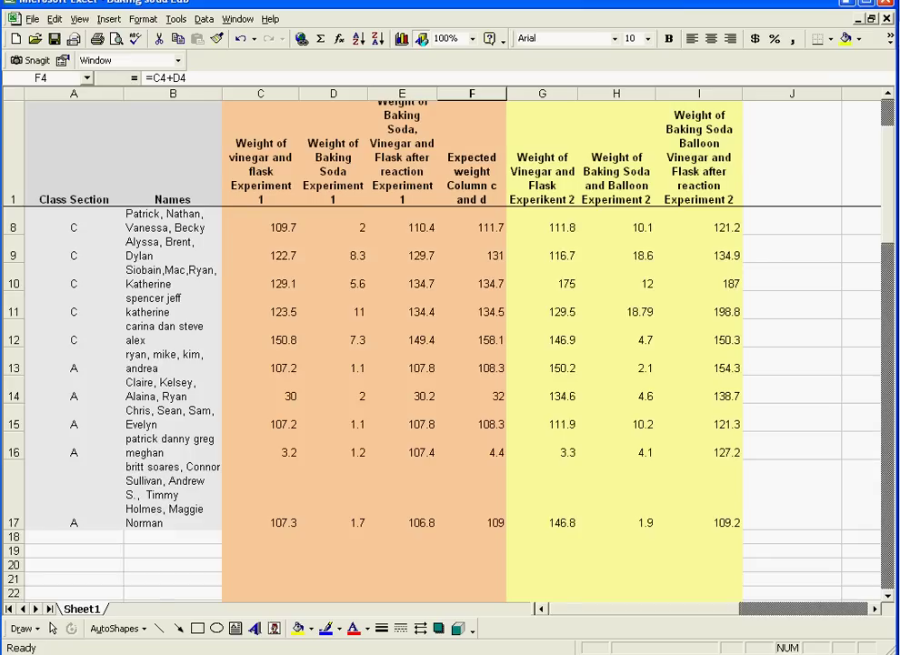
scroll(445, 400, "up", 2)
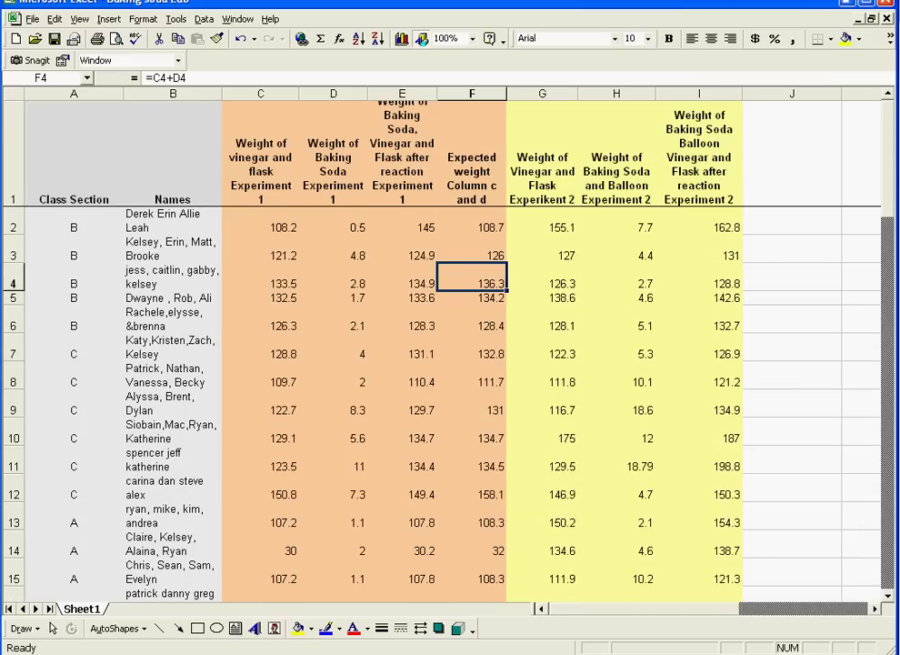
Enter the heading "Experted weight add column g h" in cell J1 for Experiment 2
left_click(793, 154)
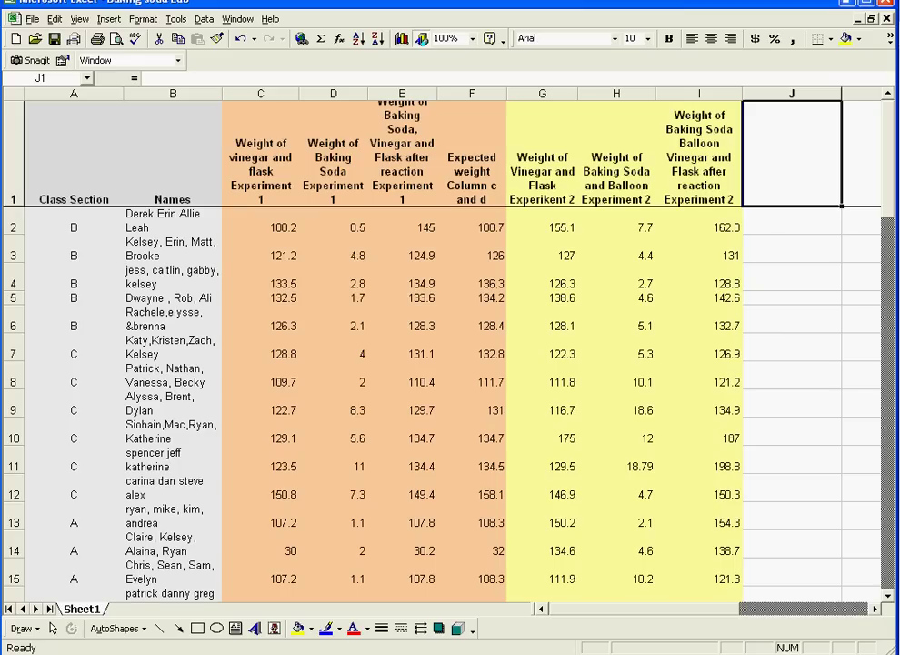
type("E")
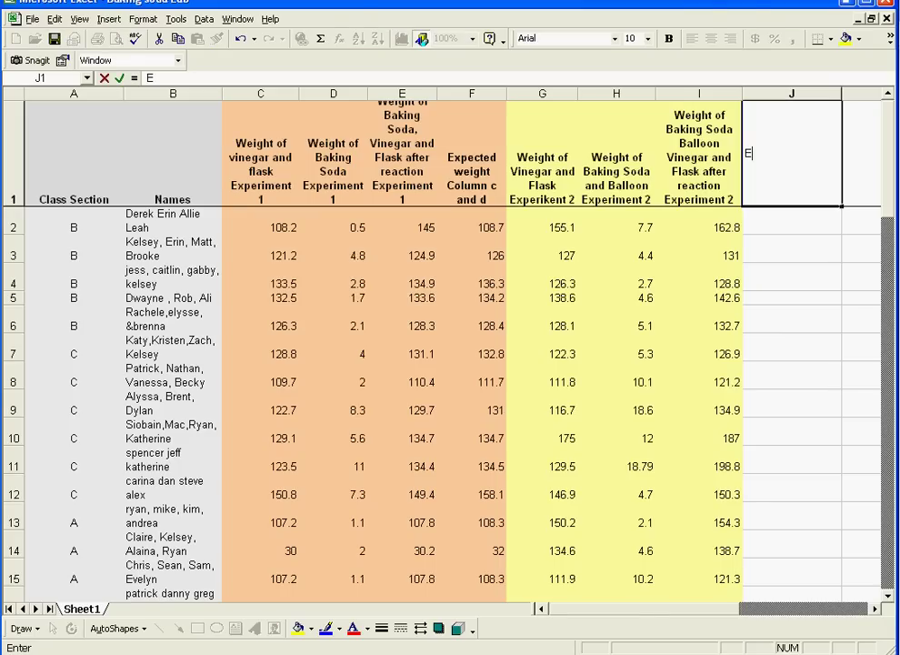
type("xperted")
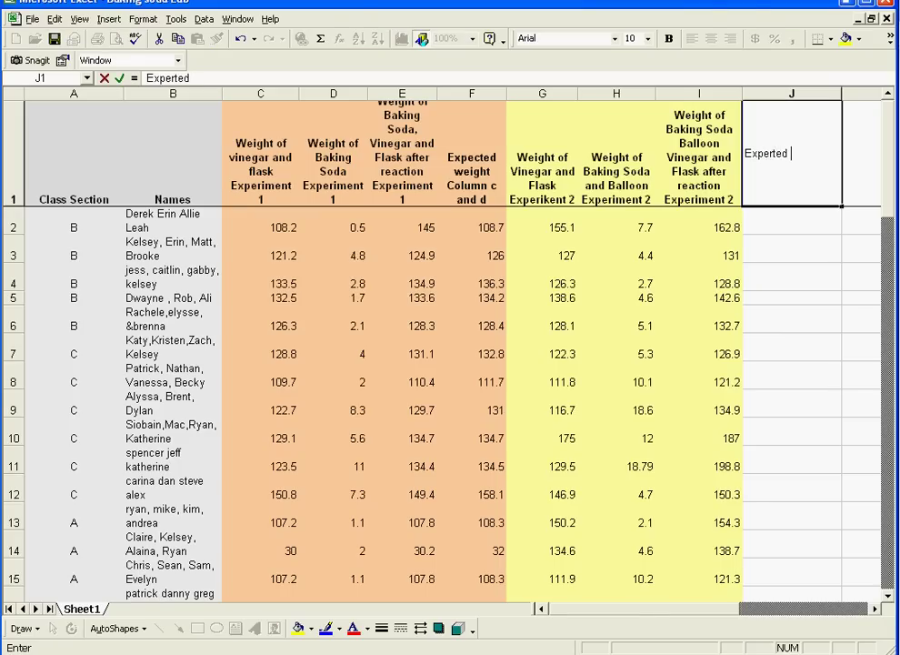
type(" weight ad ")
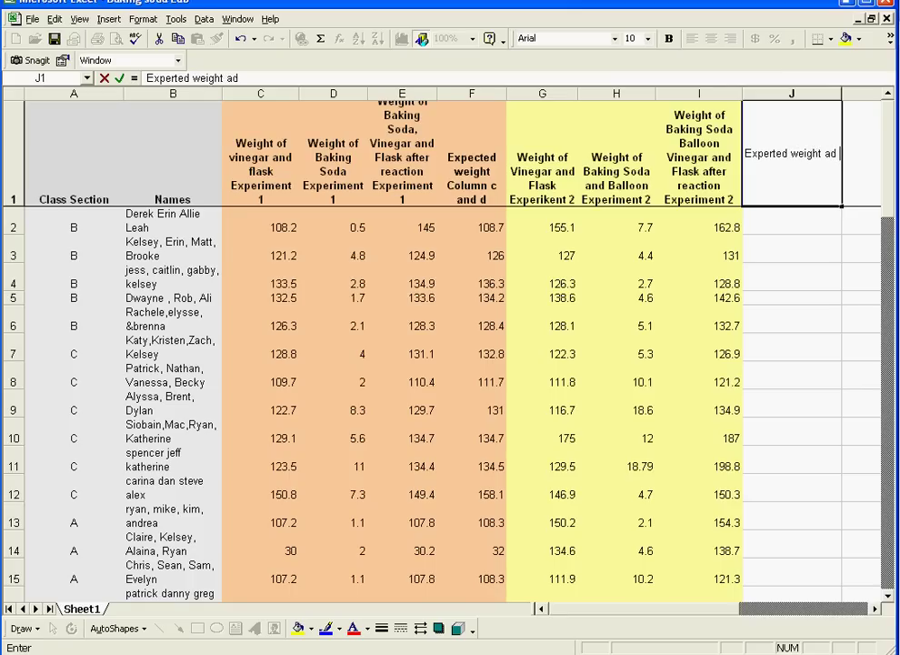
type("d colu")
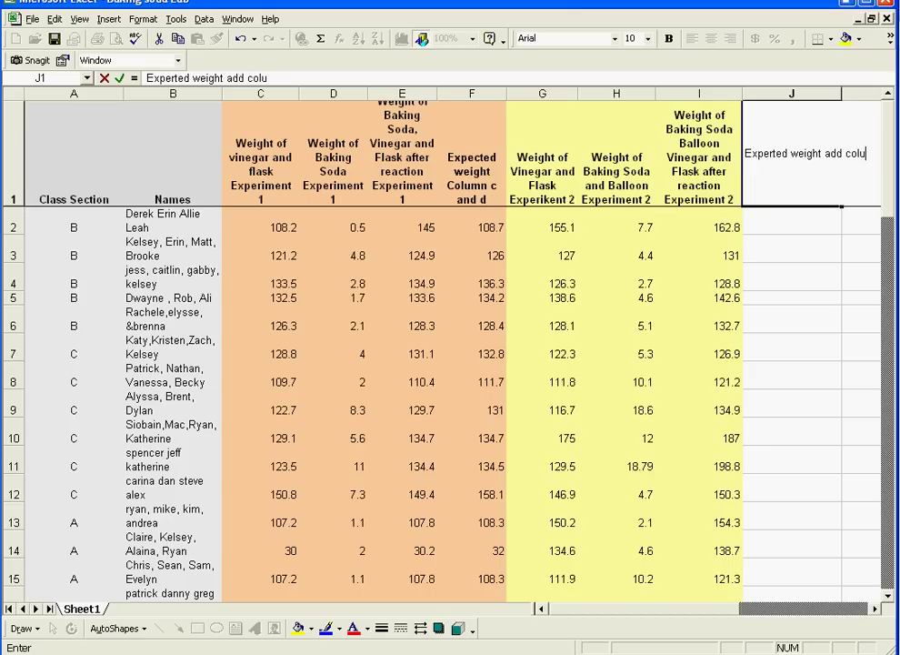
type("mn g h")
key("Return")
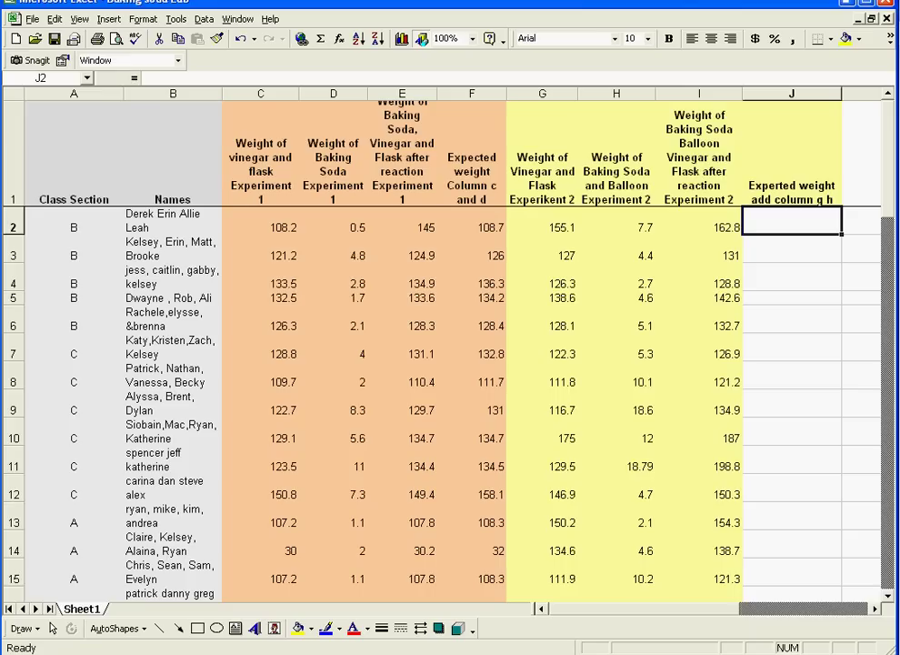
Enter the formula =G2+H2 in cell J2 to calculate the first group's expected weight for Experiment 2
double_click(792, 221)
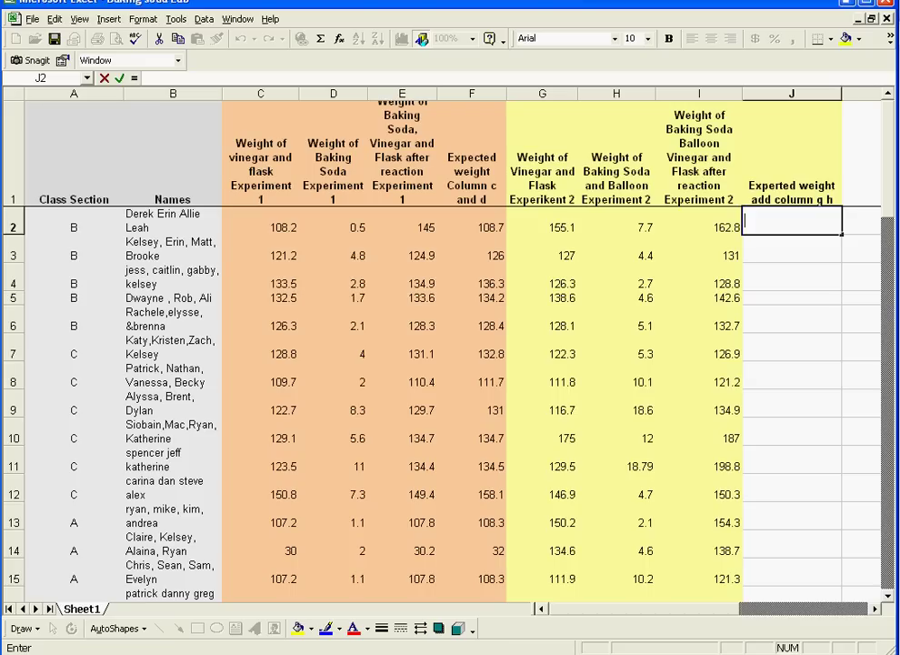
type("=")
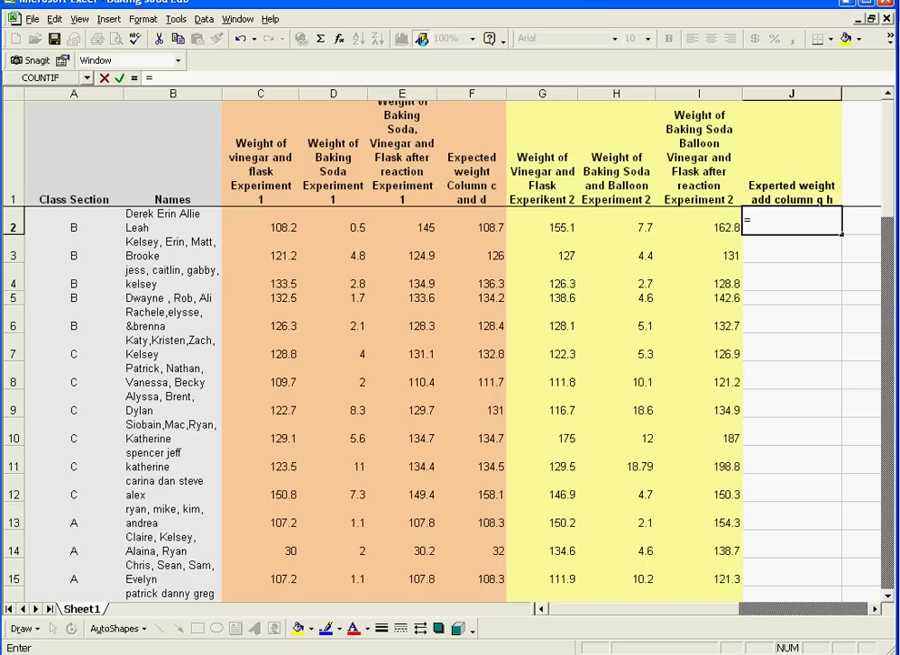
left_click(543, 222)
type("+")
left_click(616, 222)
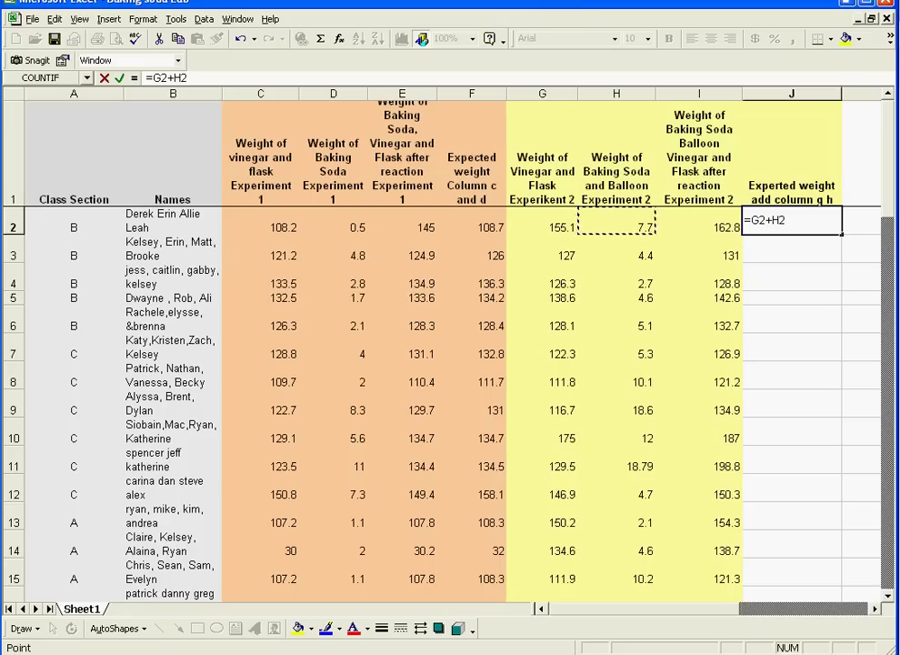
key("Return")
Copy the expected weight formula from J2 down through row 17 of column J
left_click(792, 221)
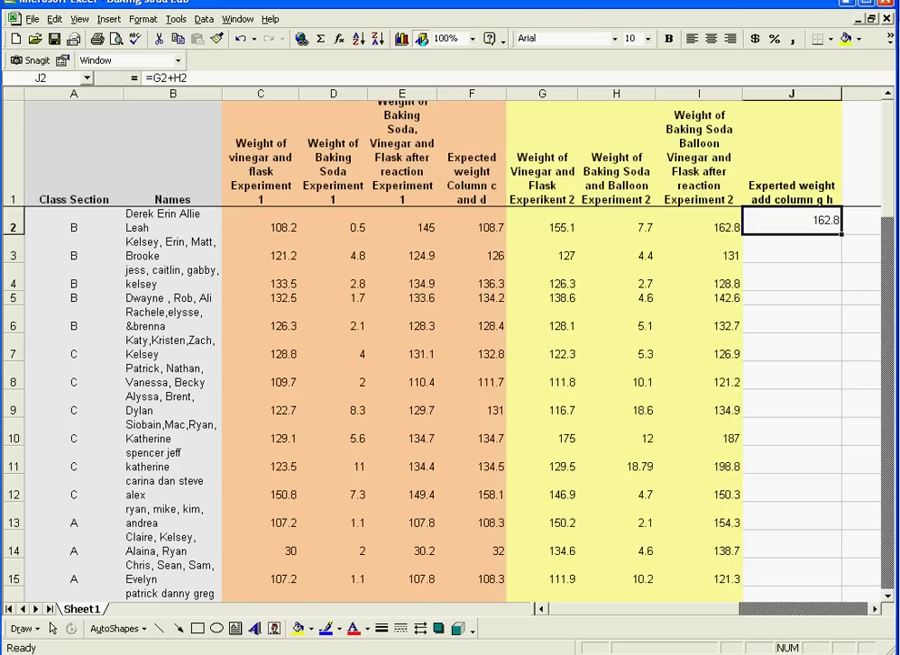
left_click_drag(841, 234, 841, 557)
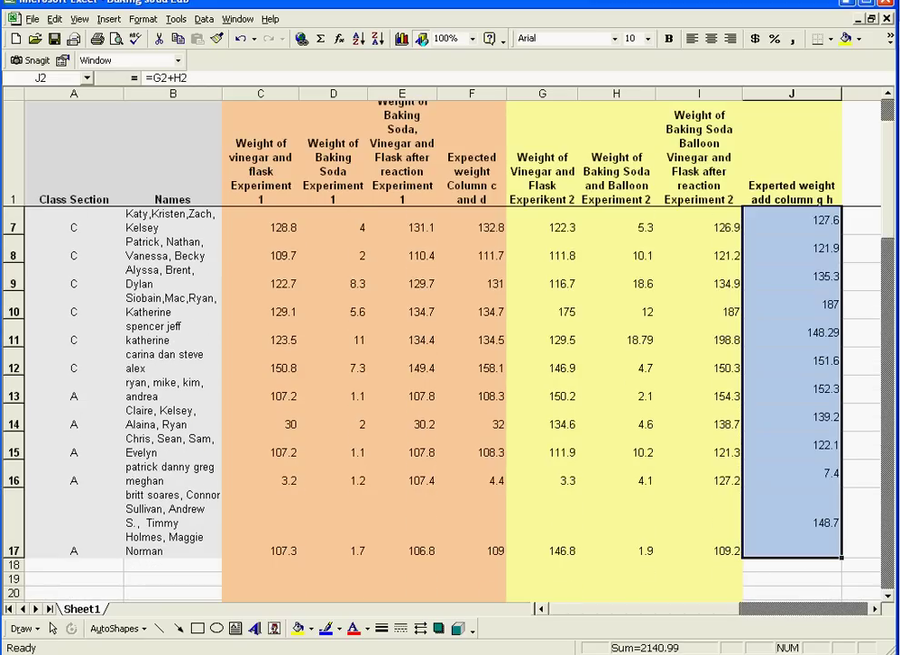
scroll(445, 400, "up", 2)
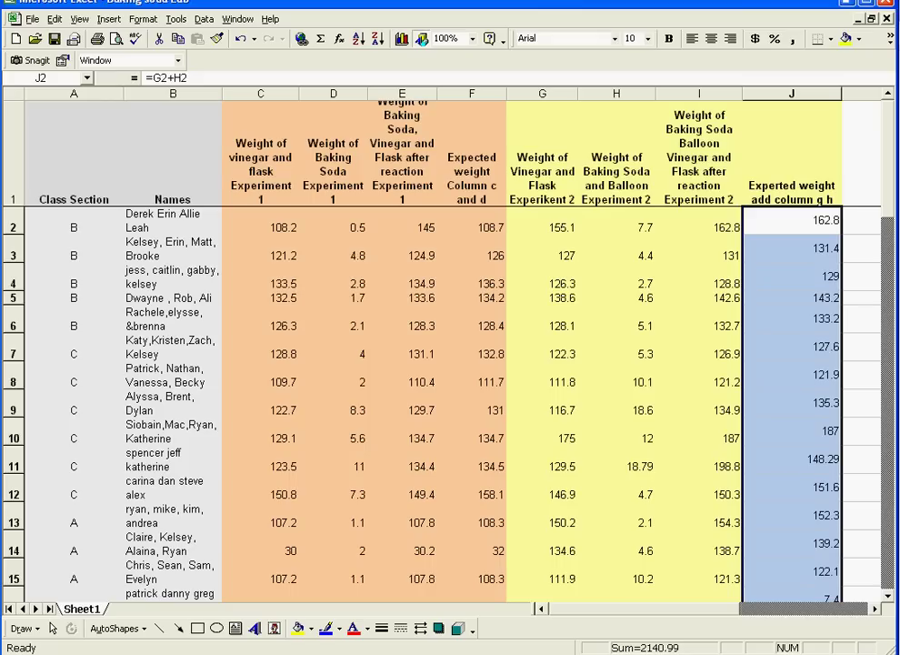
Check the copied formulas cell by cell in column J from row 2 to row 11, against the after-reaction weights in column I
left_click(791, 221)
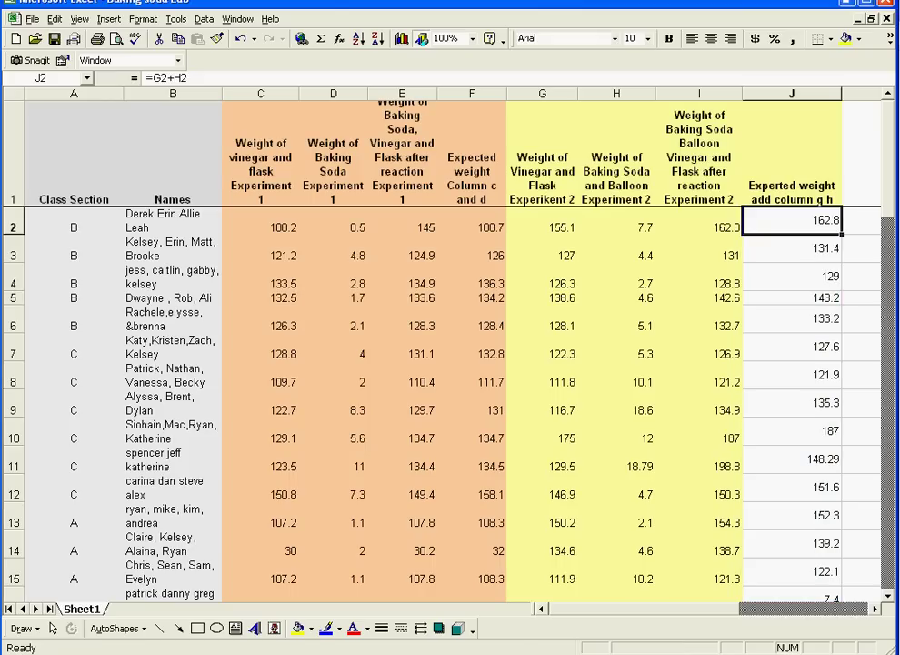
key("Down")
key("Down")
key("Down")
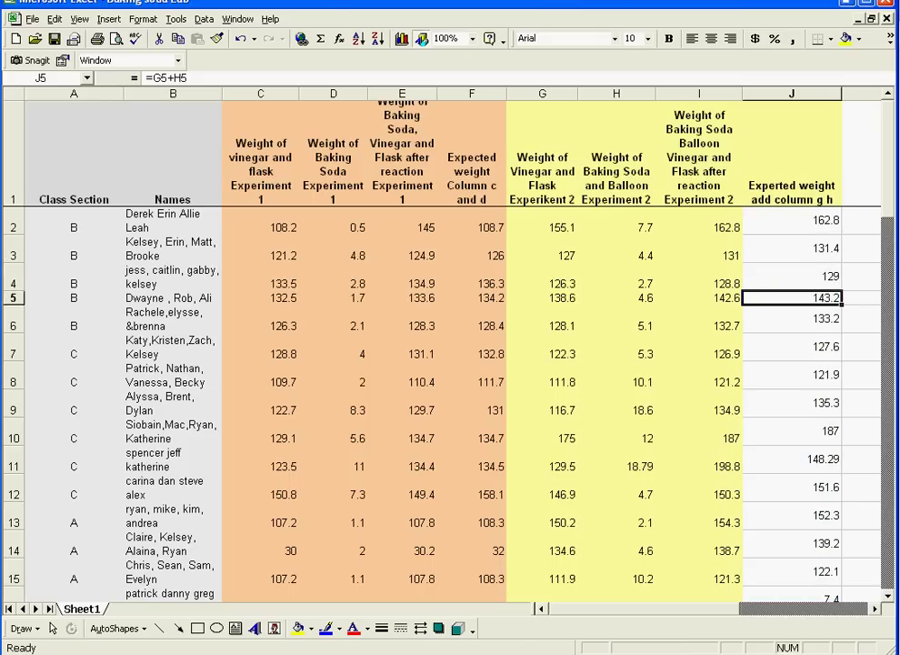
key("Down")
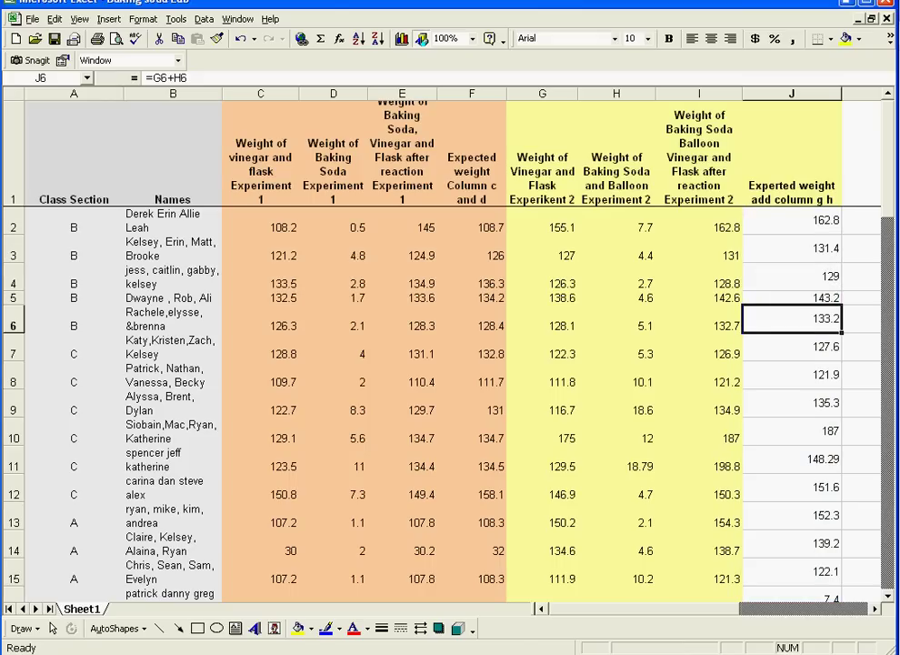
key("Down")
key("Down")
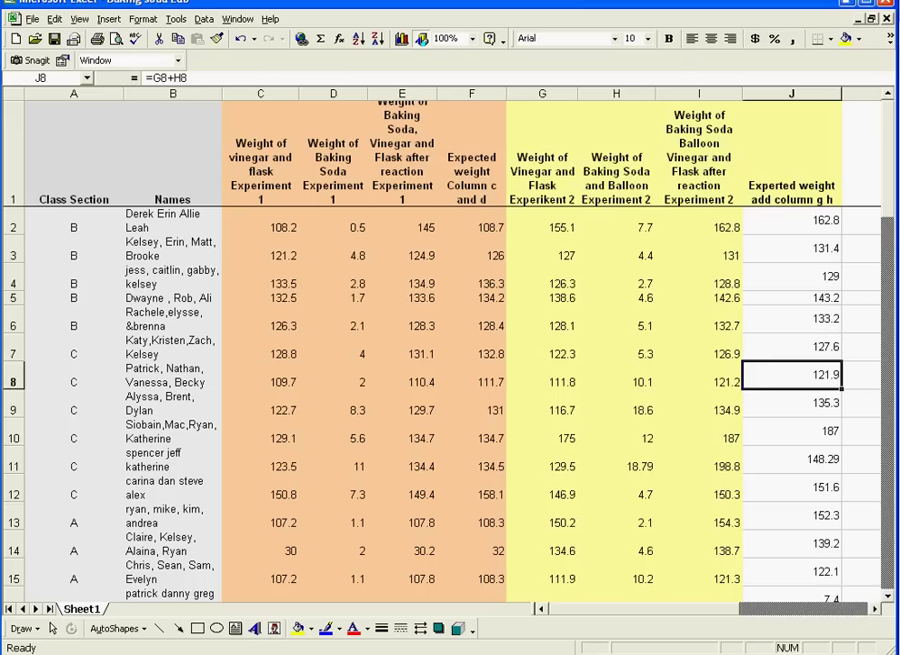
key("Down")
key("Down")
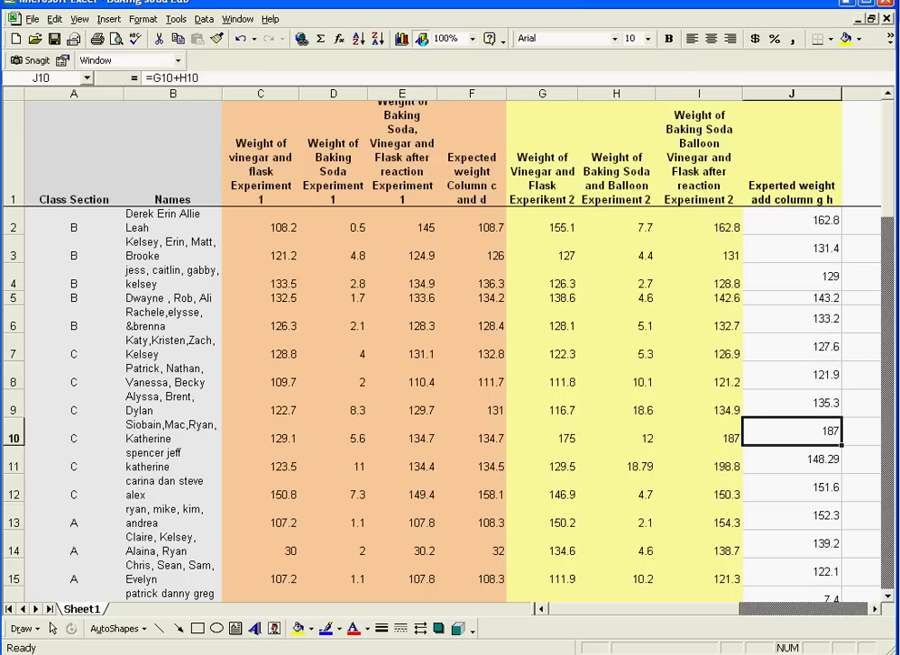
key("Down")
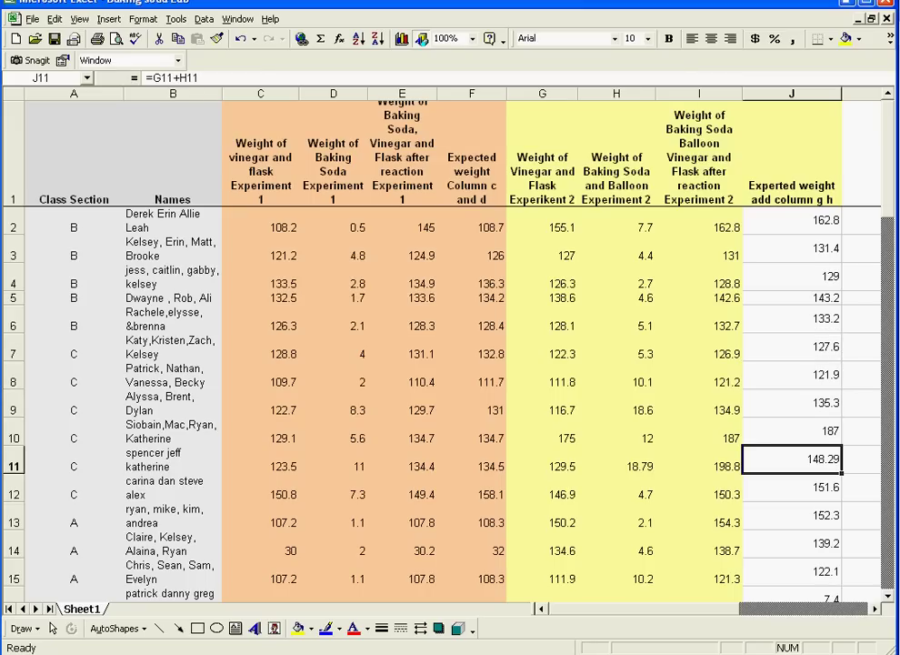
Recheck row 10 and compare the expected weights in column J with the after-reaction weights in column I down to row 17
key("Up")
key("Left")
key("Right")
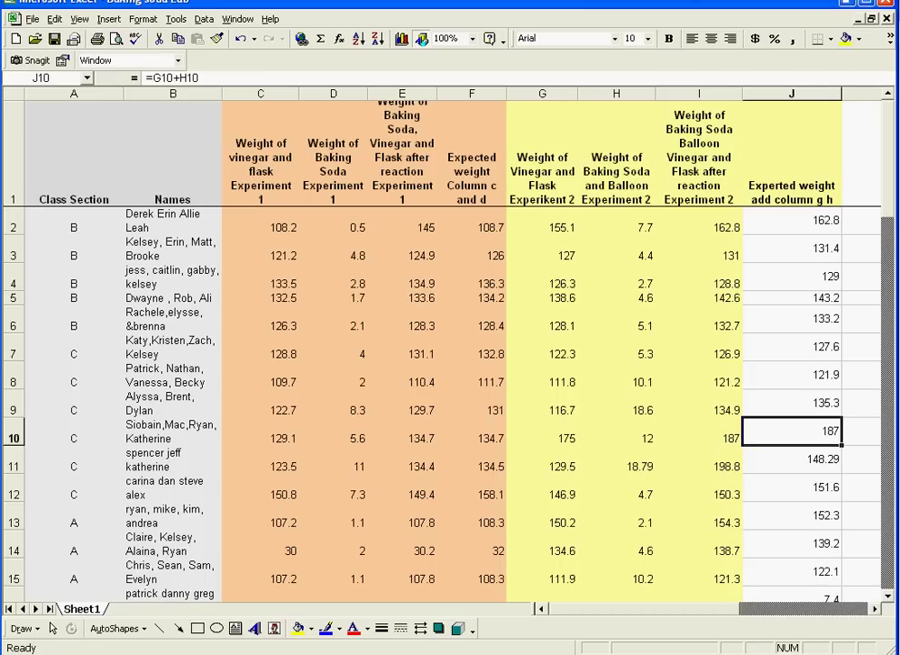
key("Down")
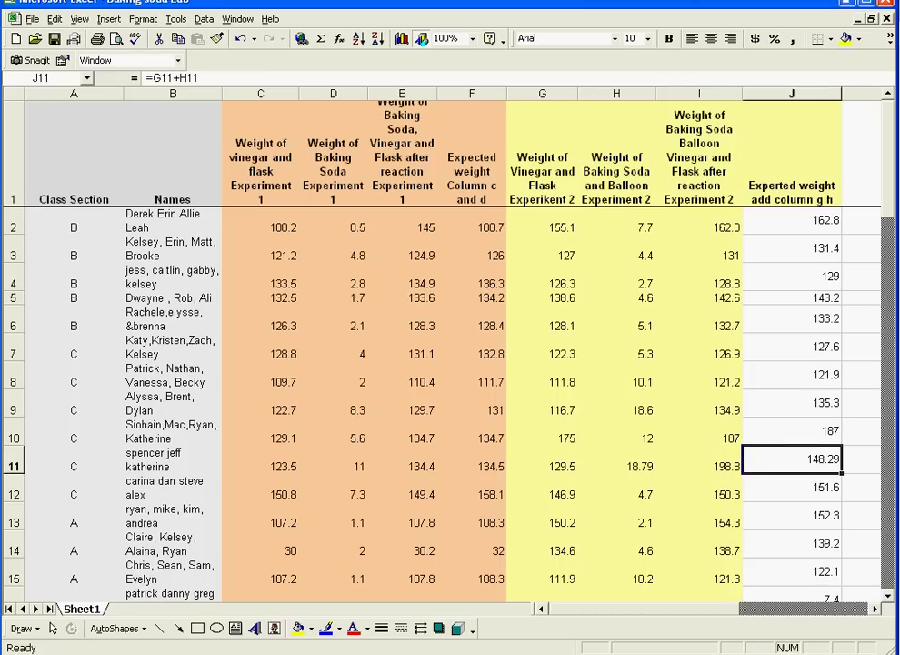
key("Down")
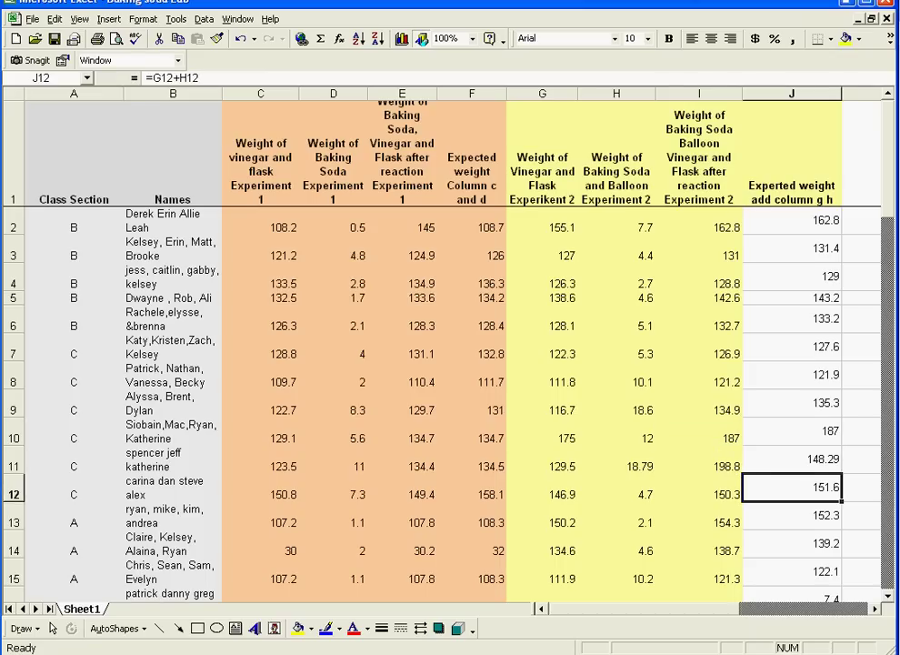
key("Down")
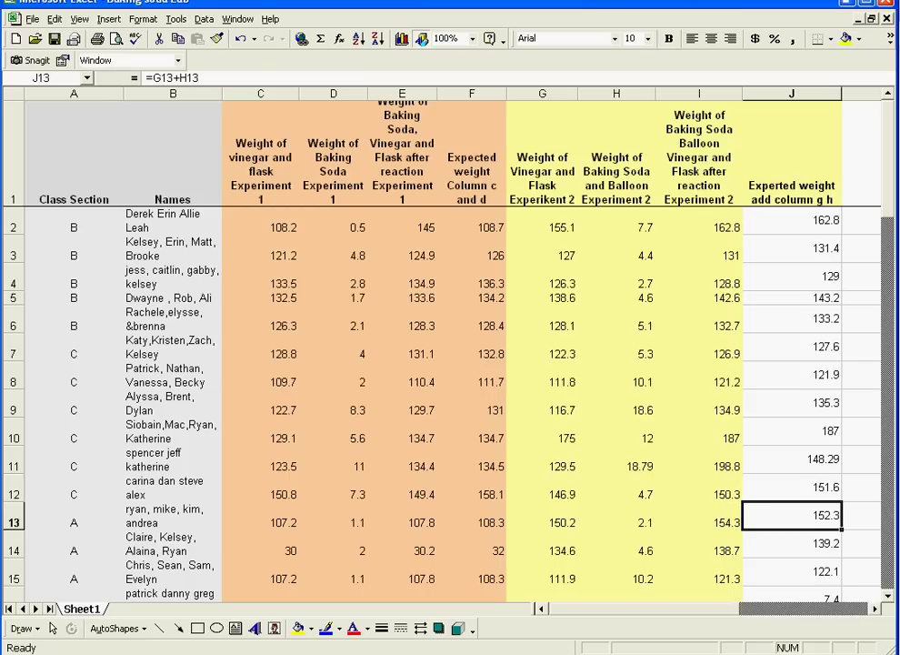
key("Down")
key("Down")
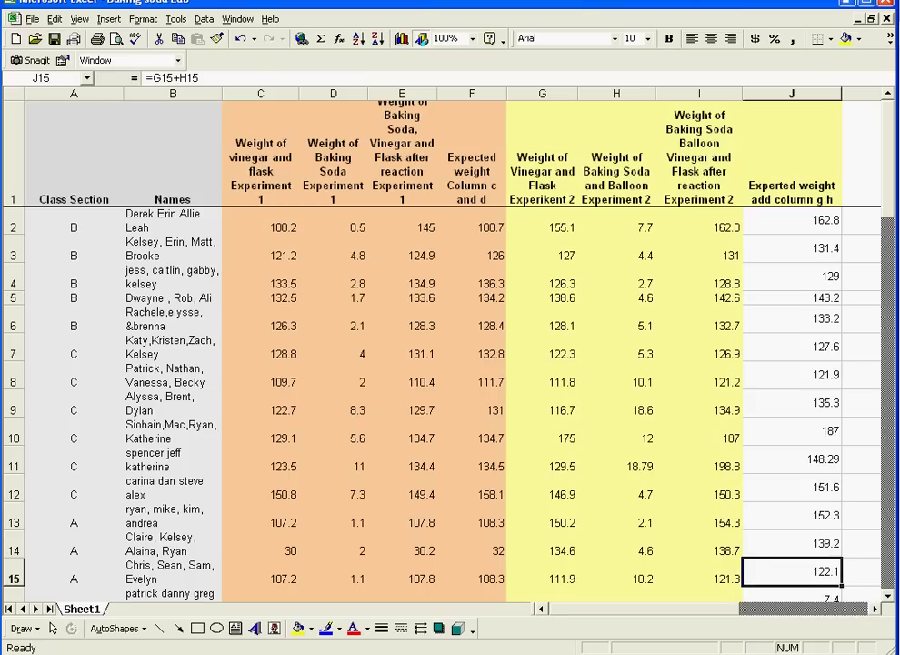
key("Down")
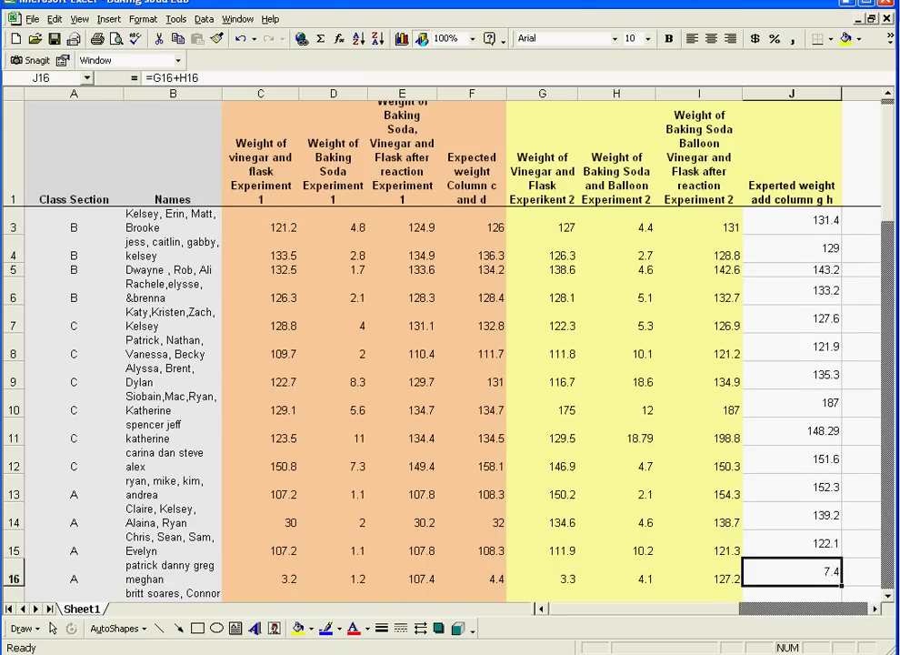
key("Down")
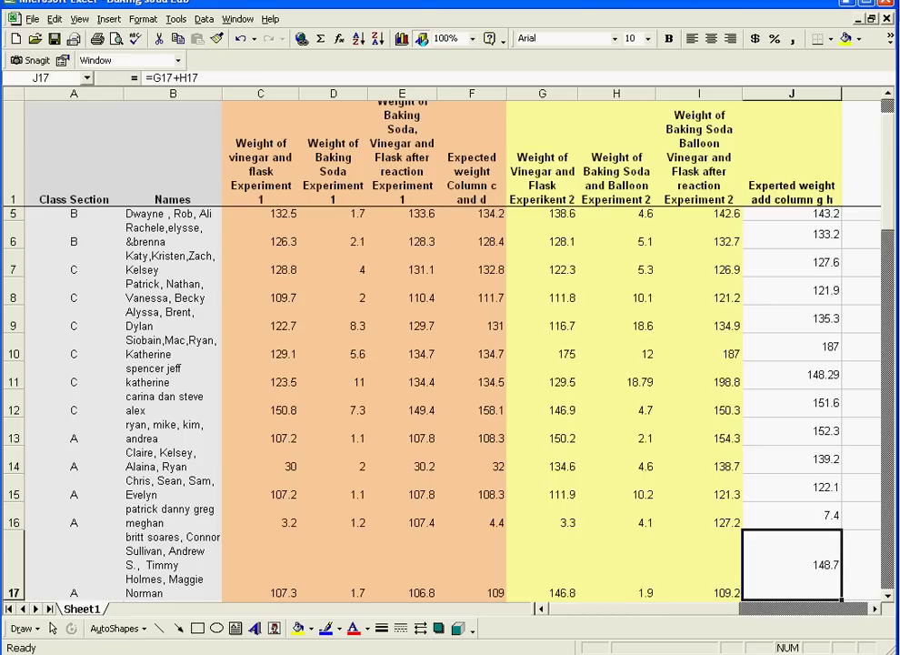
key("Down")
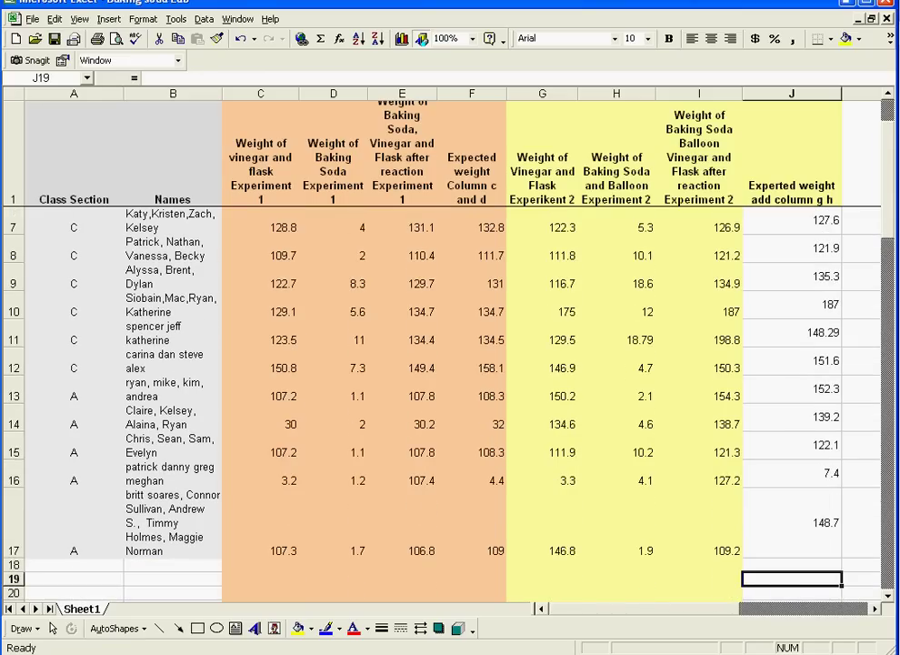
Go back up the Experiment 2 expected weight column to its heading in J1
key("Up")
key("Up")
key("Up")
key("Up")
key("Up")
key("Up")
key("Up")
key("Up")
key("Up")
key("Up")
key("Up")
key("Up")
key("Up")
key("Up")
key("Up")
key("Up")
key("Up")
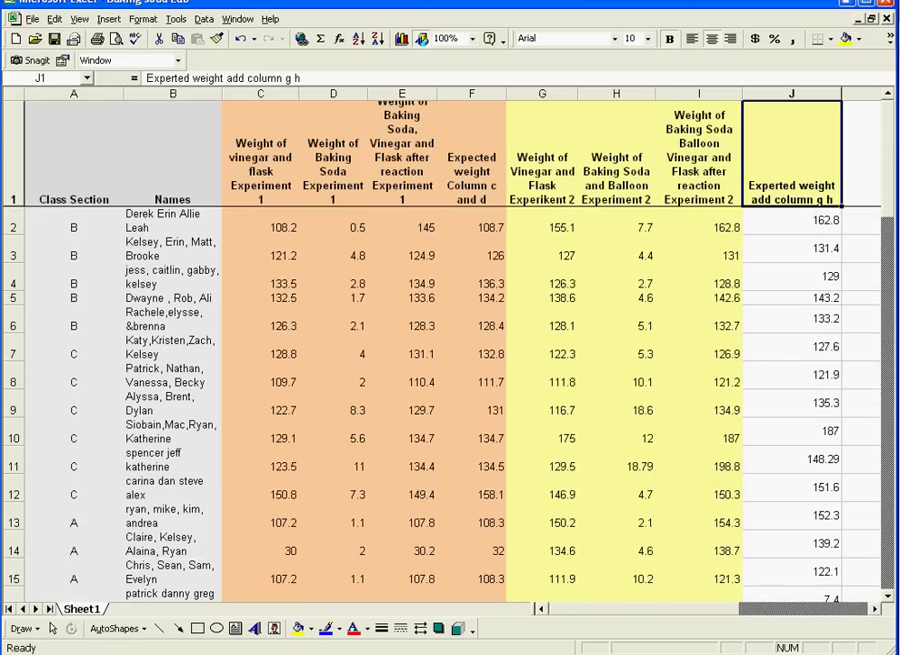